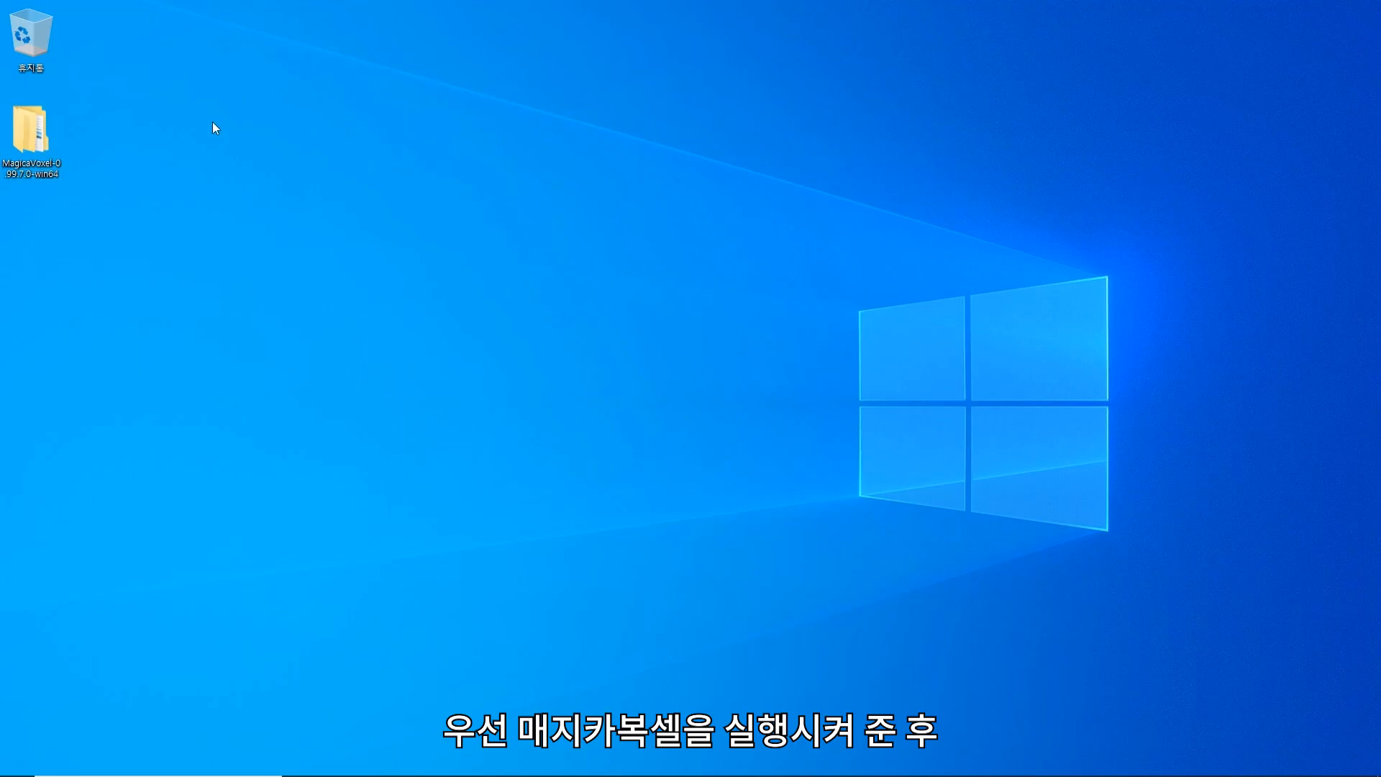
# Launch MagicaVoxel from the MagicaVoxel-0.99.7.0-win64 desktop folder and its subfolder of the same name, and maximize its window
pyautogui.doubleClick(22, 135)
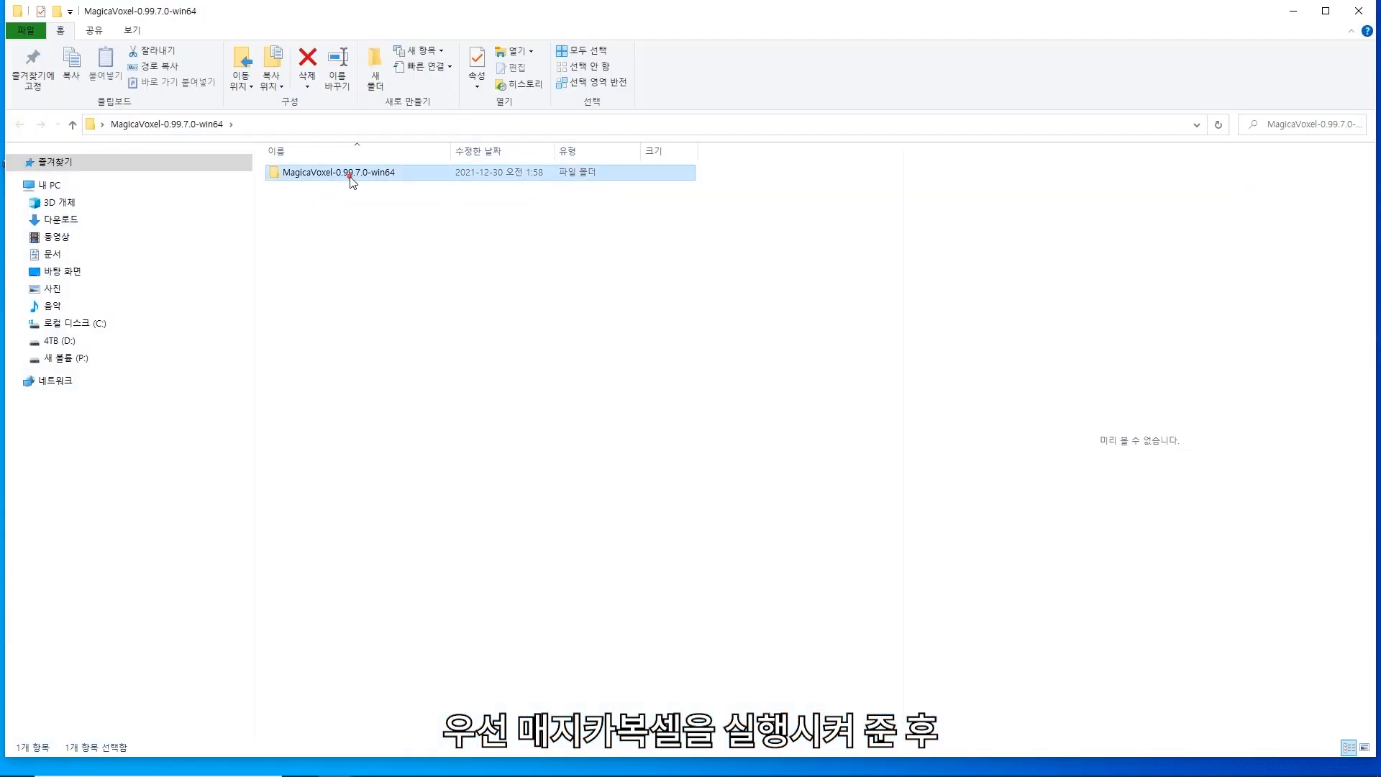
pyautogui.doubleClick(349, 174)
pyautogui.doubleClick(339, 280)
pyautogui.click(859, 49)
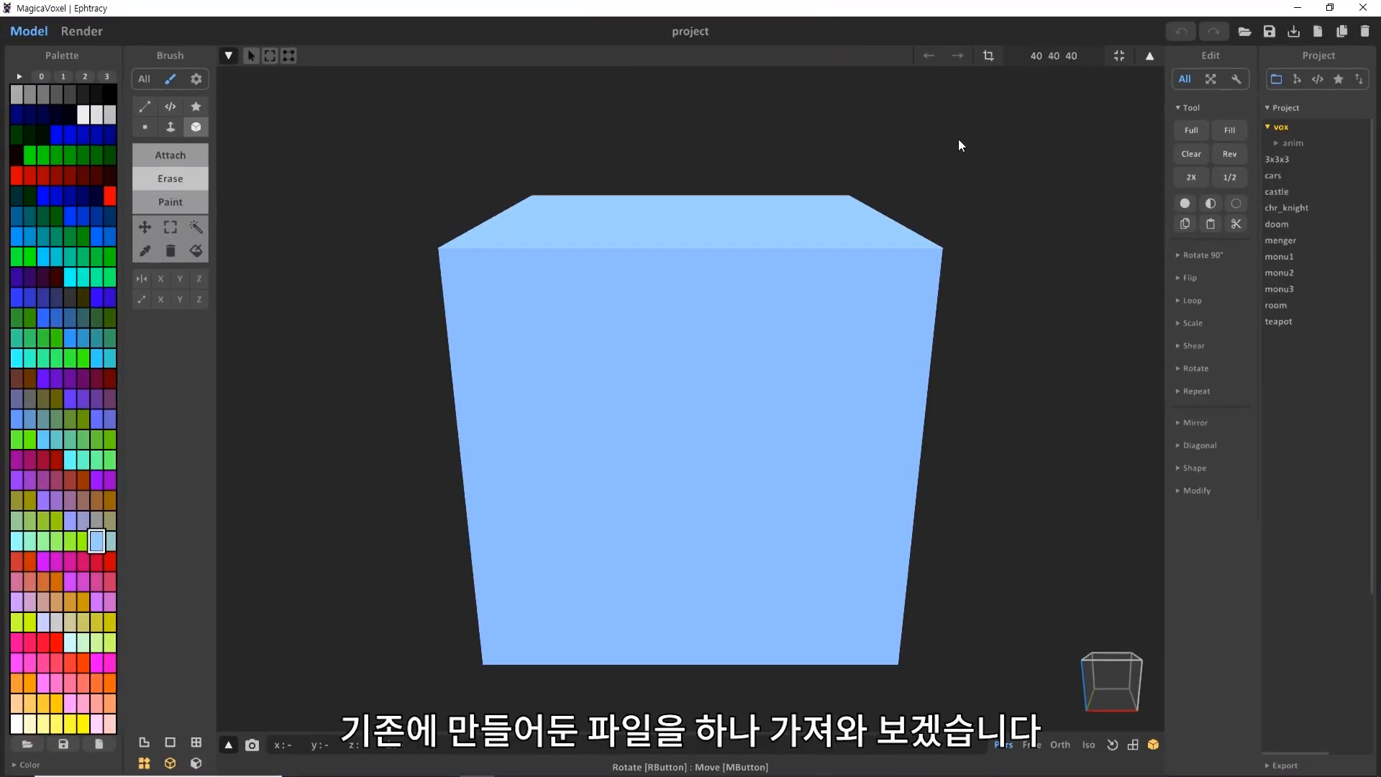
# Open the project file "feathers purple stage.vox" and frame the concert stage
pyautogui.hotkey('ctrl', 'o')
pyautogui.click(288, 287)
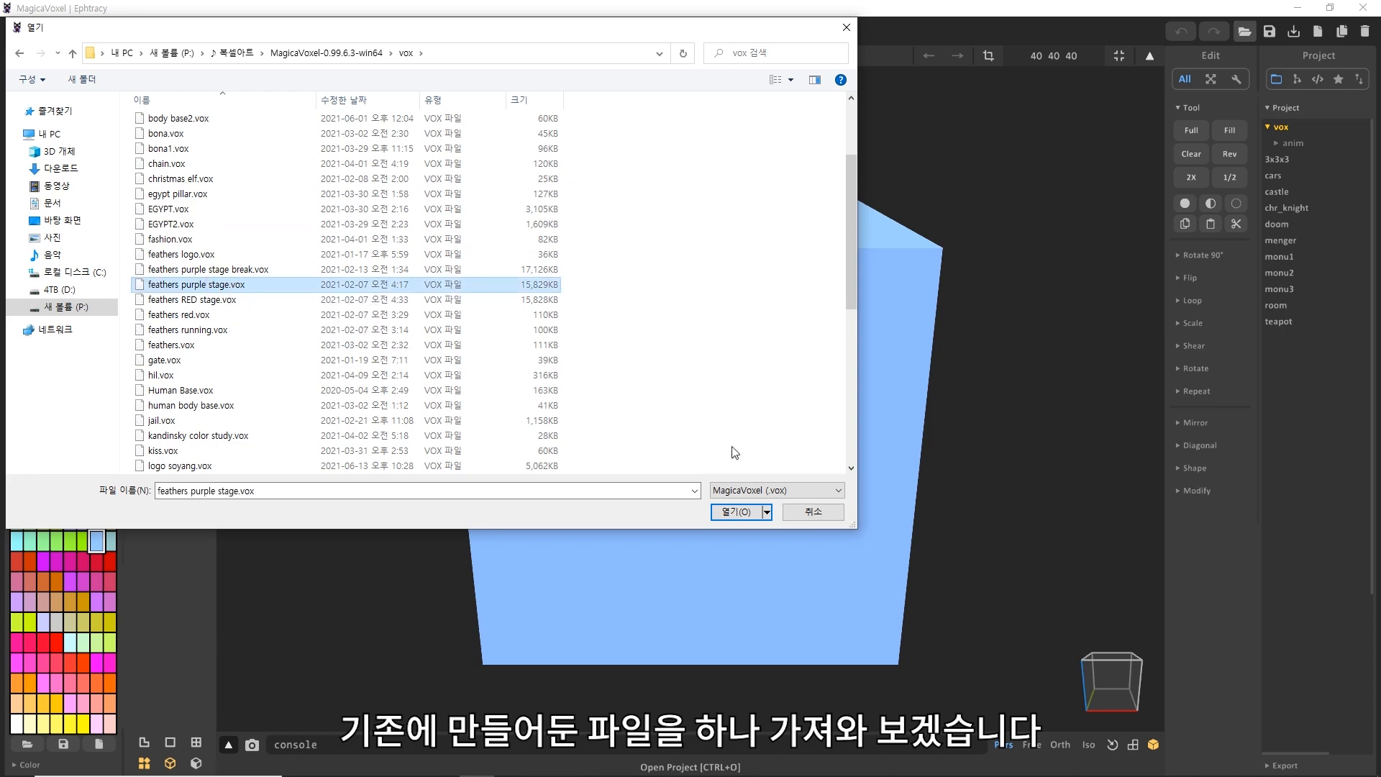
pyautogui.click(729, 503)
pyautogui.scroll(5, 729, 504)
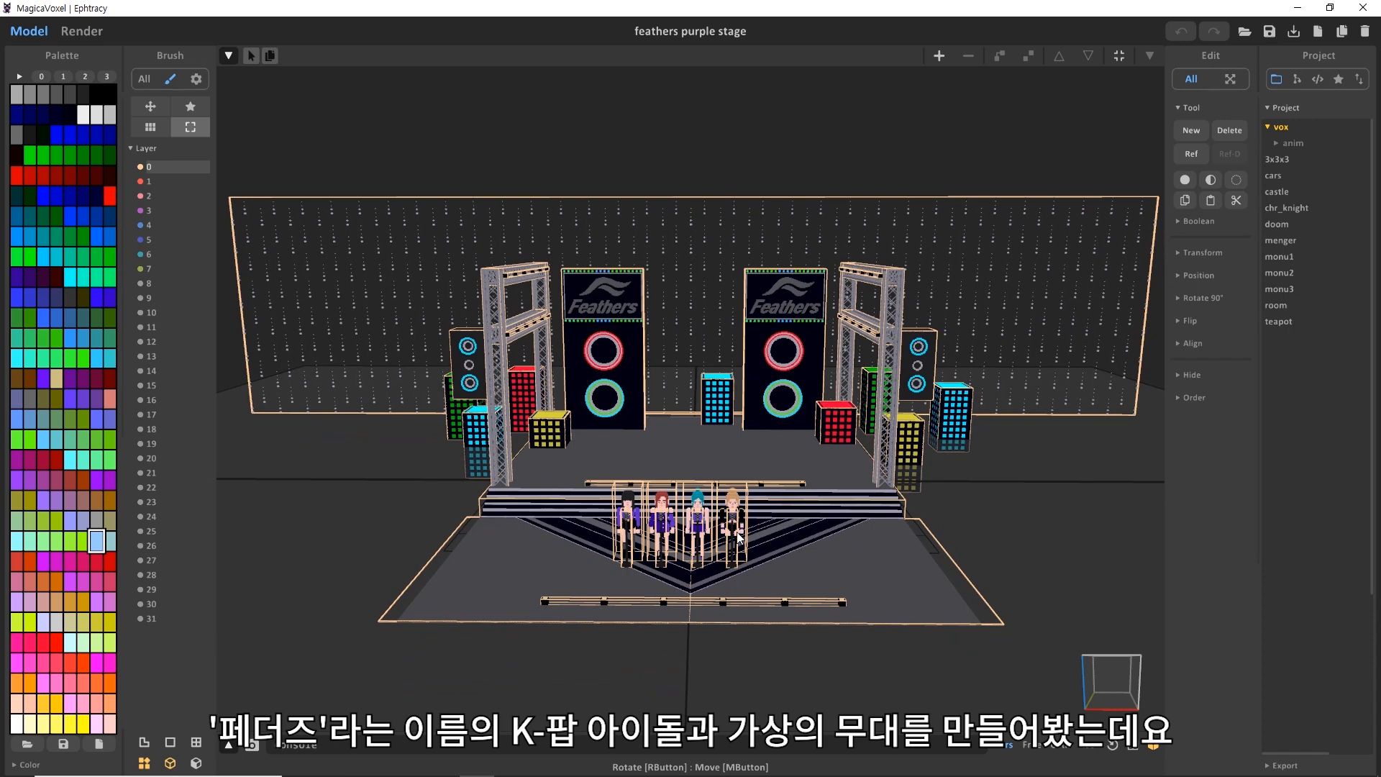
pyautogui.scroll(2, 696, 538)
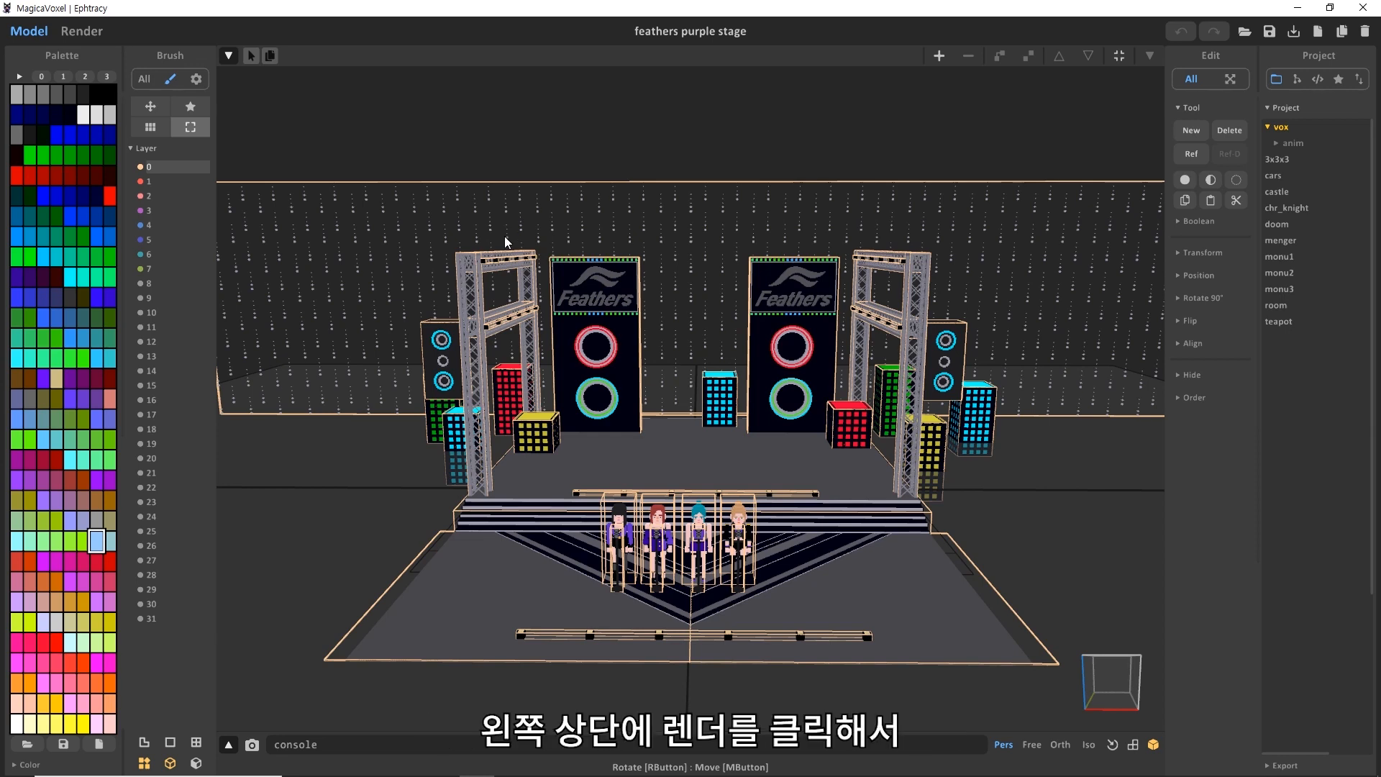
# Switch the stage to render mode and enable Sparse geometry among all the light and sample settings
pyautogui.click(83, 32)
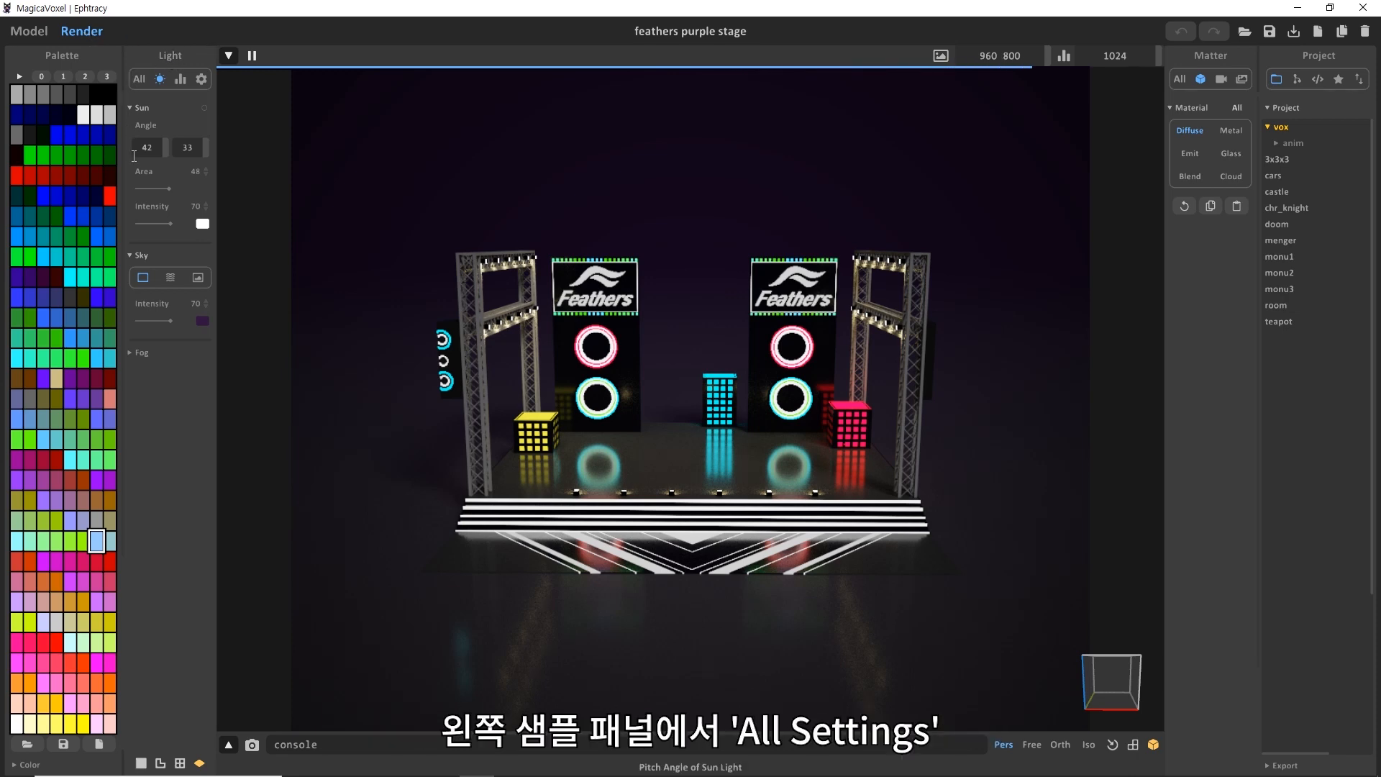
pyautogui.click(139, 79)
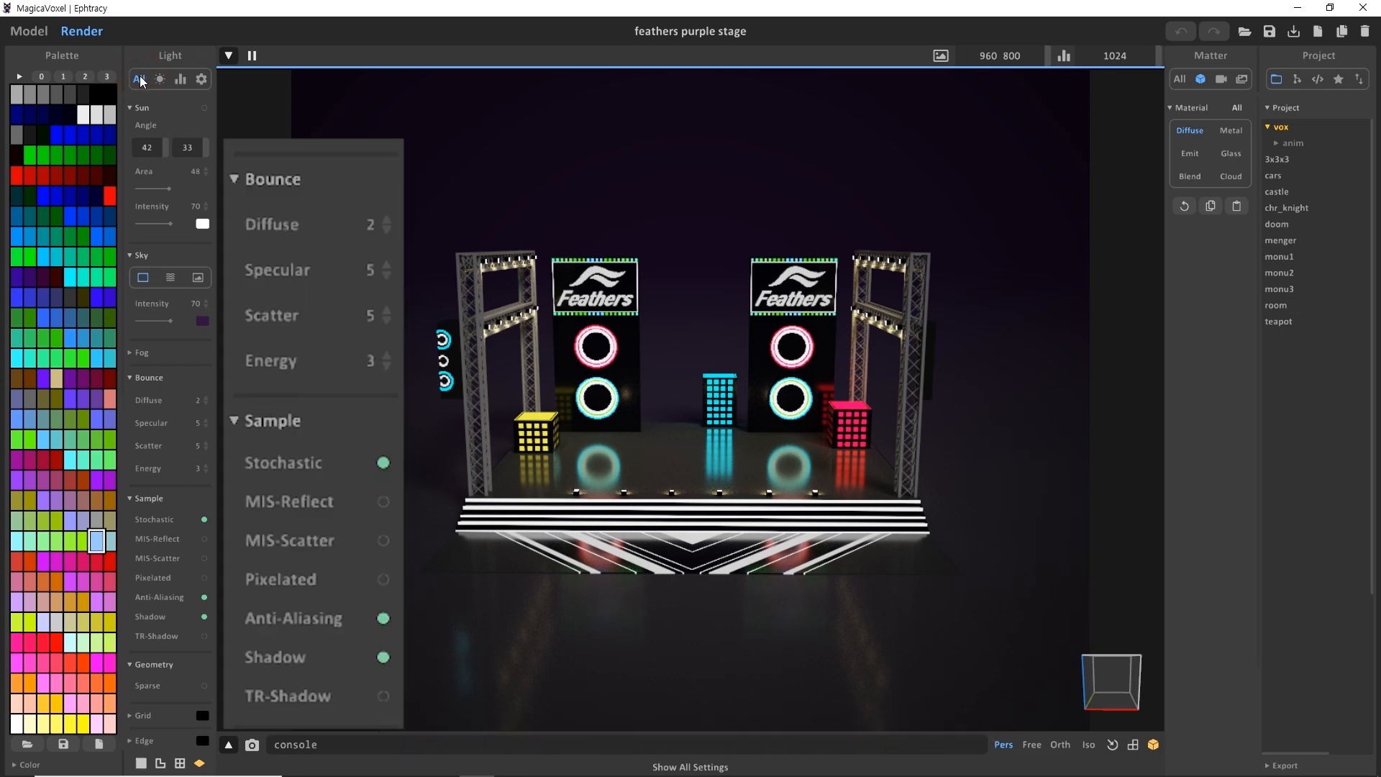
pyautogui.scroll(-3, 151, 432)
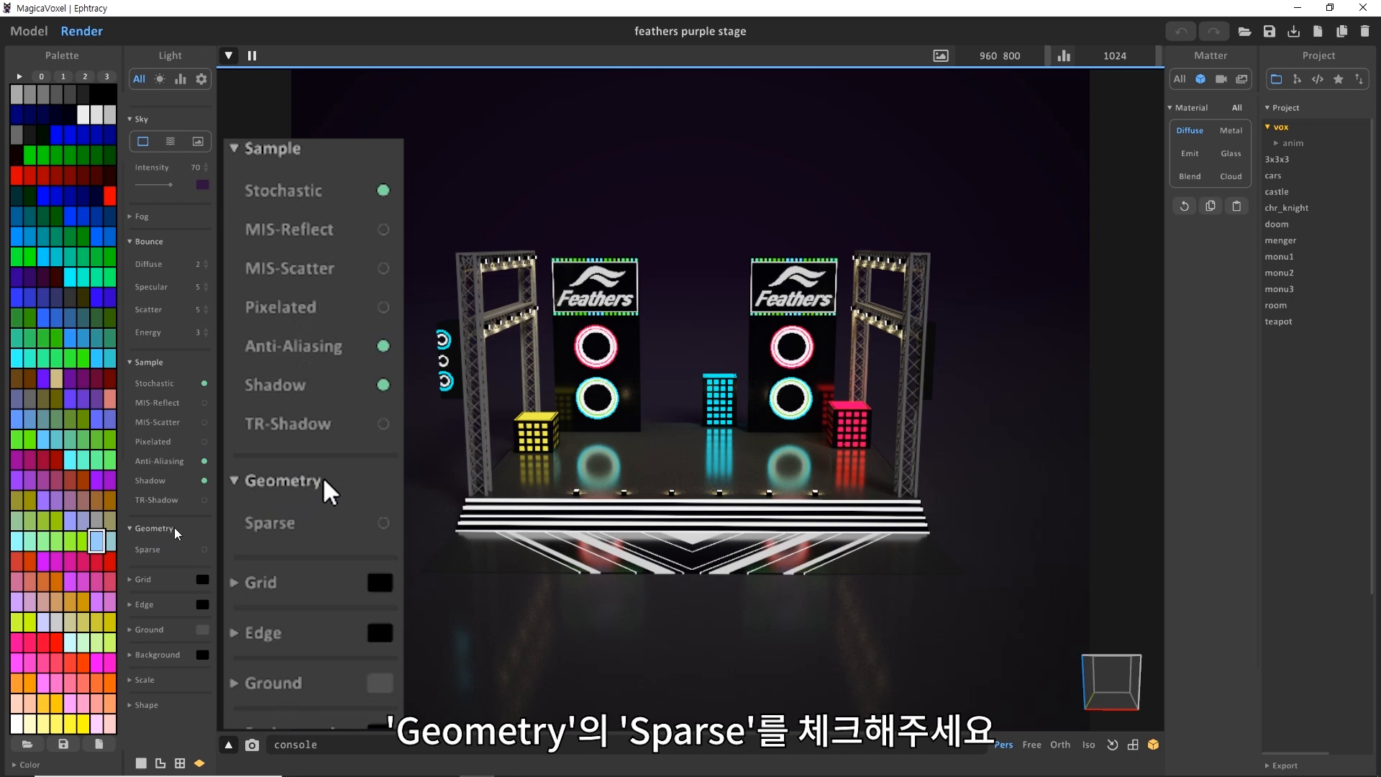
pyautogui.click(204, 550)
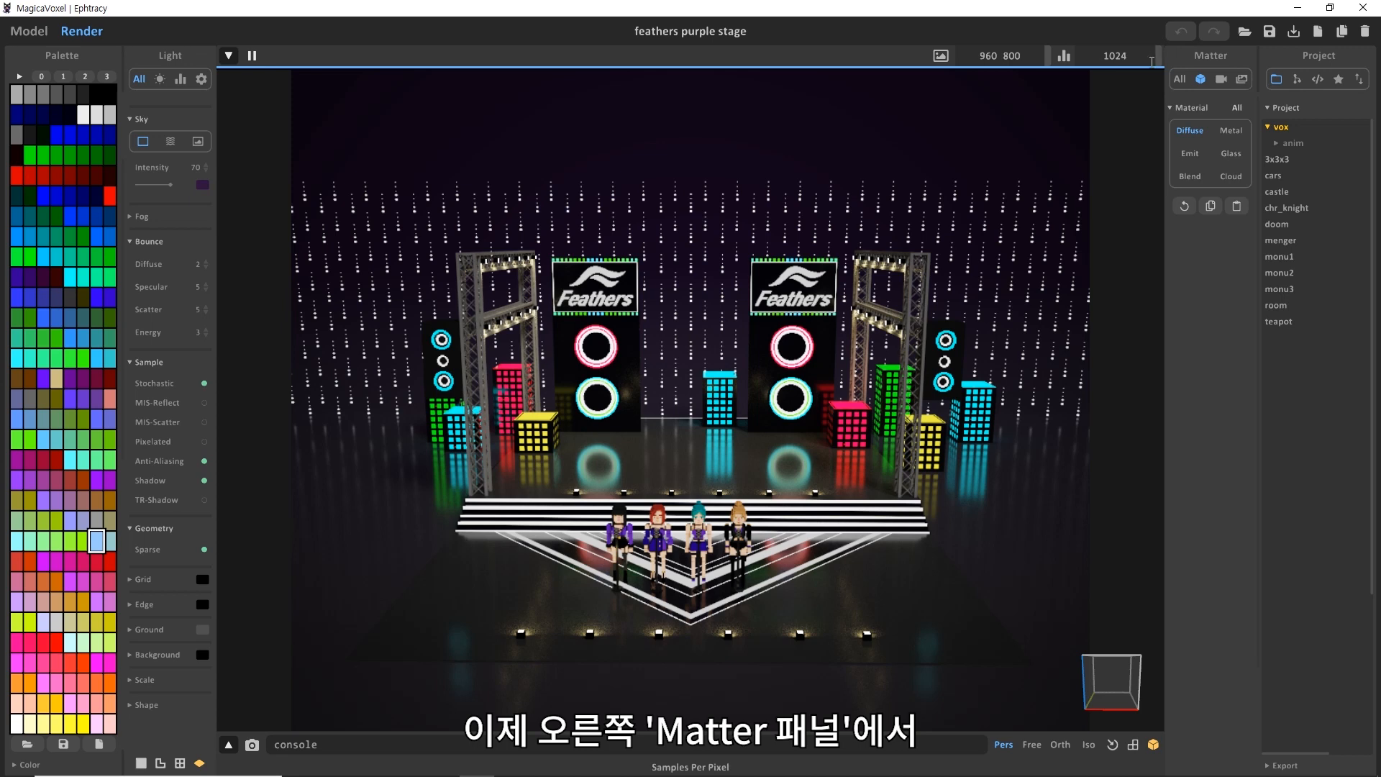
# Set the image output to Turntable with a rotation angle of 180
pyautogui.click(1180, 79)
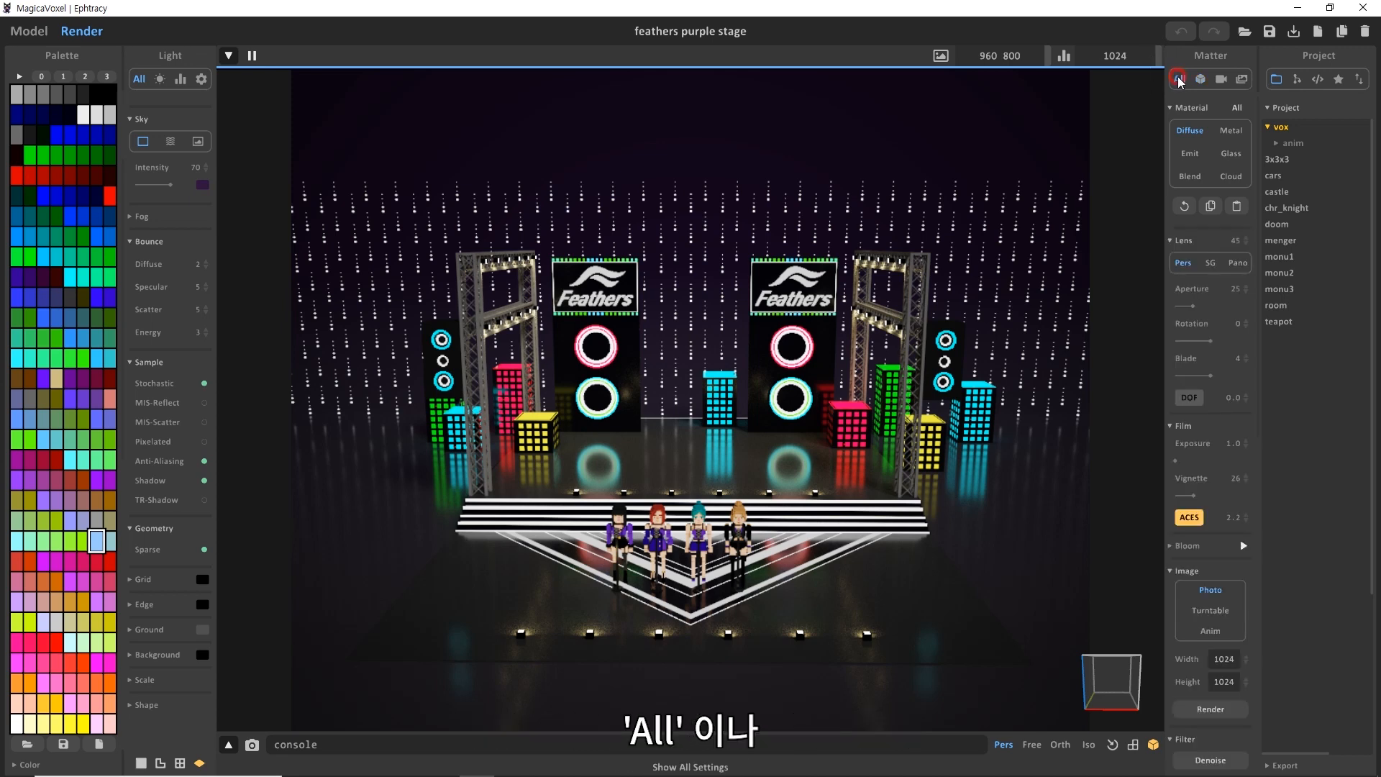
pyautogui.click(1240, 81)
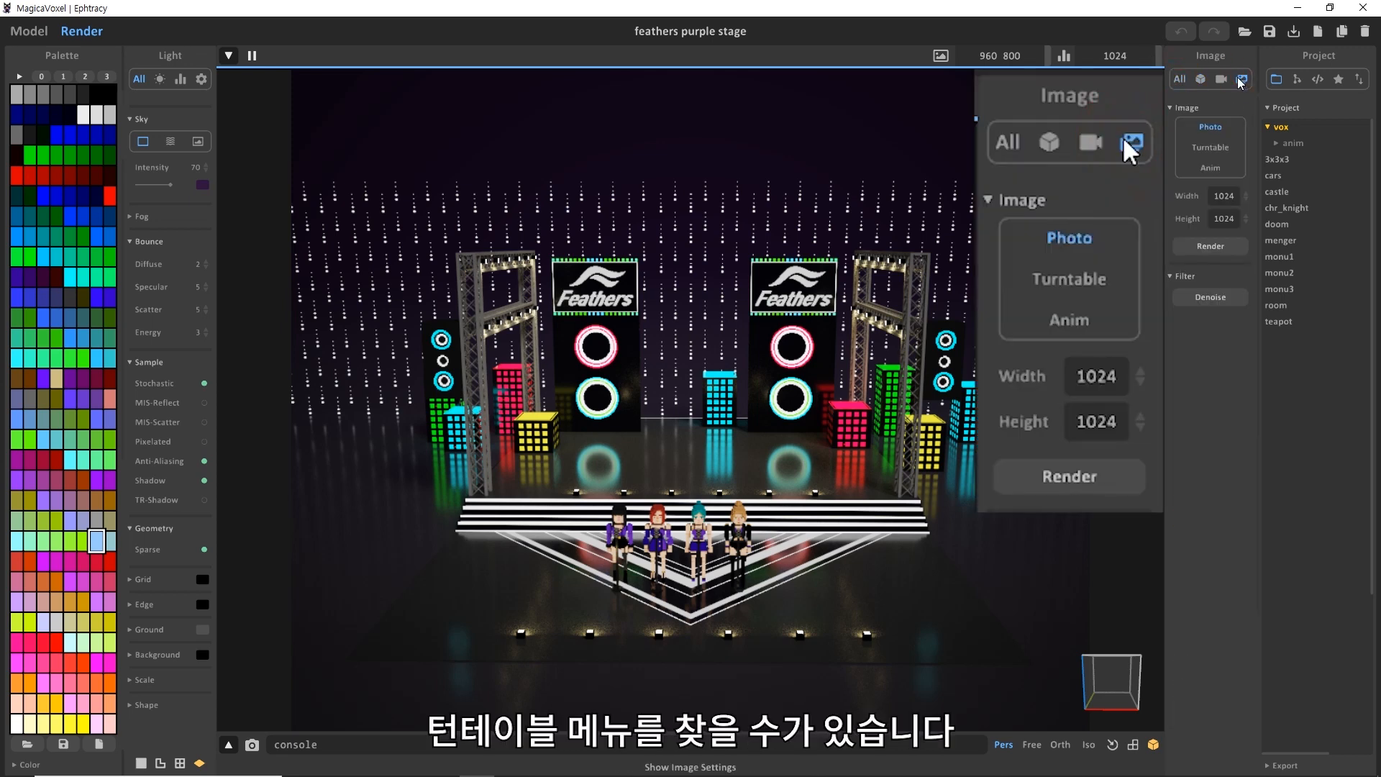
pyautogui.click(1210, 146)
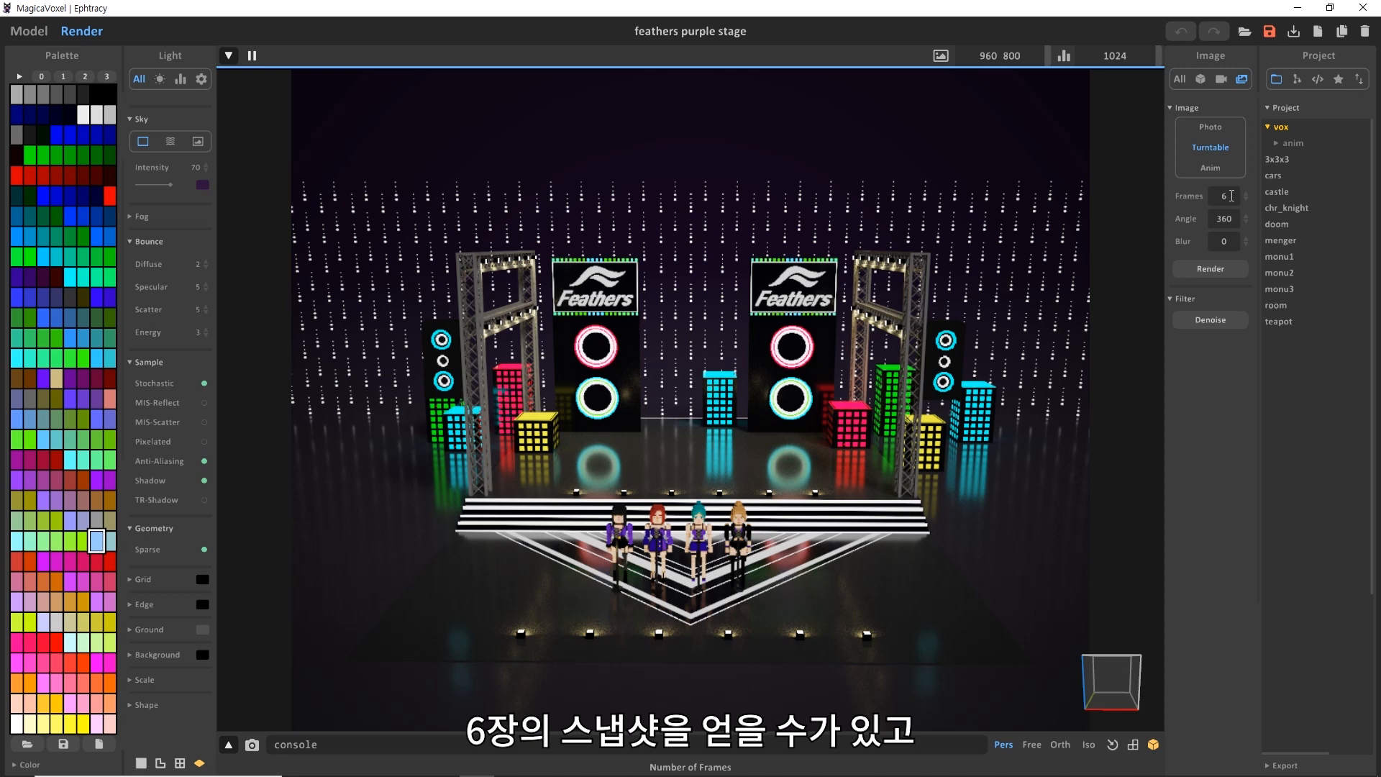
pyautogui.click(1226, 218)
pyautogui.write('180')
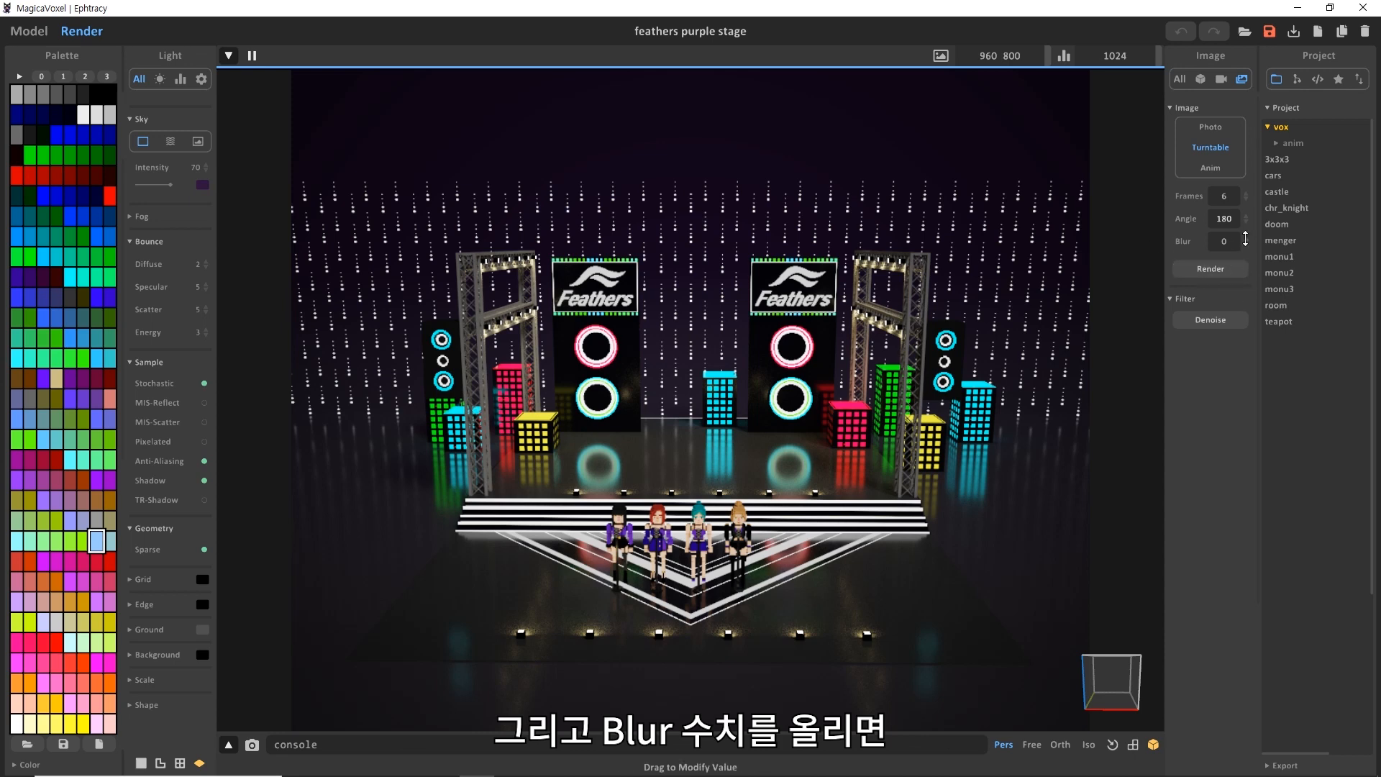
# Try turntable blur values of 13 and 78, and return the blur to 0
pyautogui.moveTo(1245, 238); pyautogui.dragTo(1246, 193)
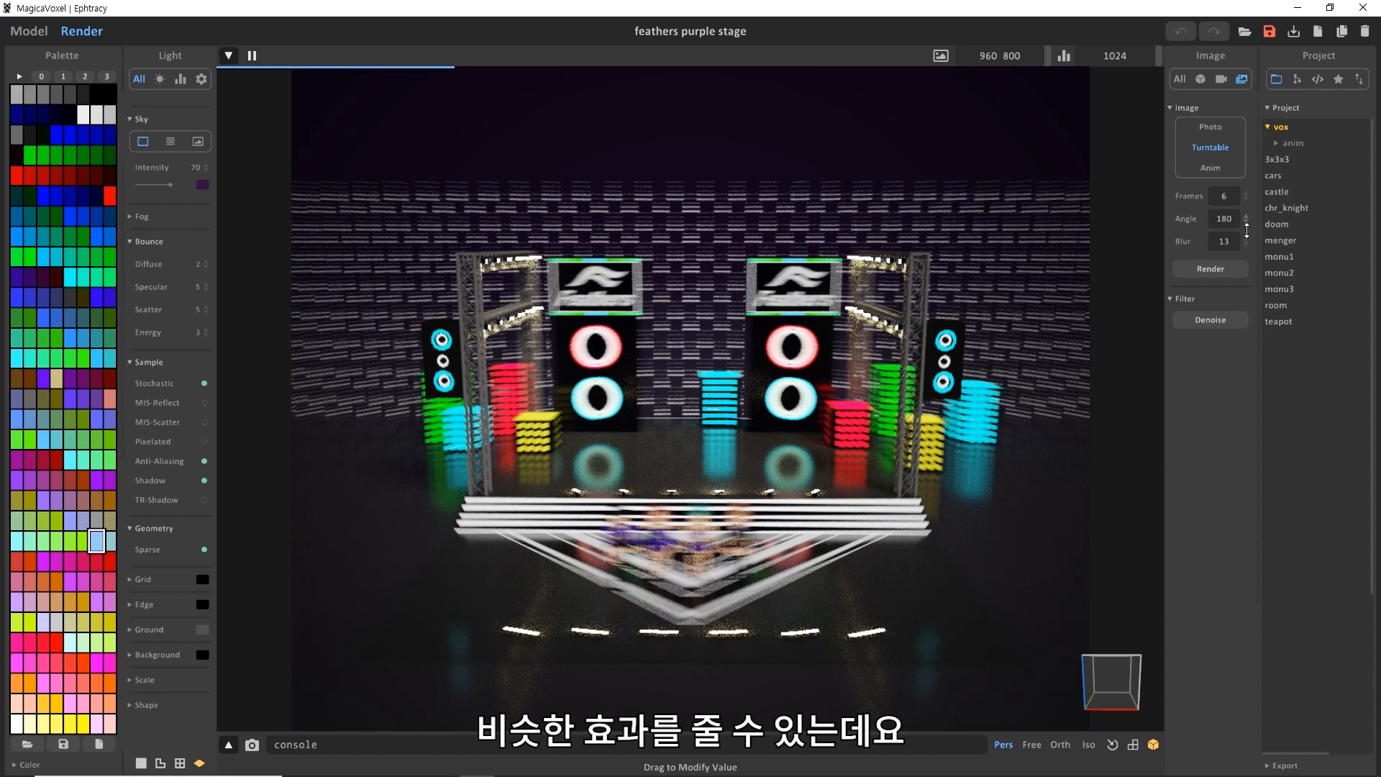
pyautogui.moveTo(1246, 236); pyautogui.dragTo(1243, 54)
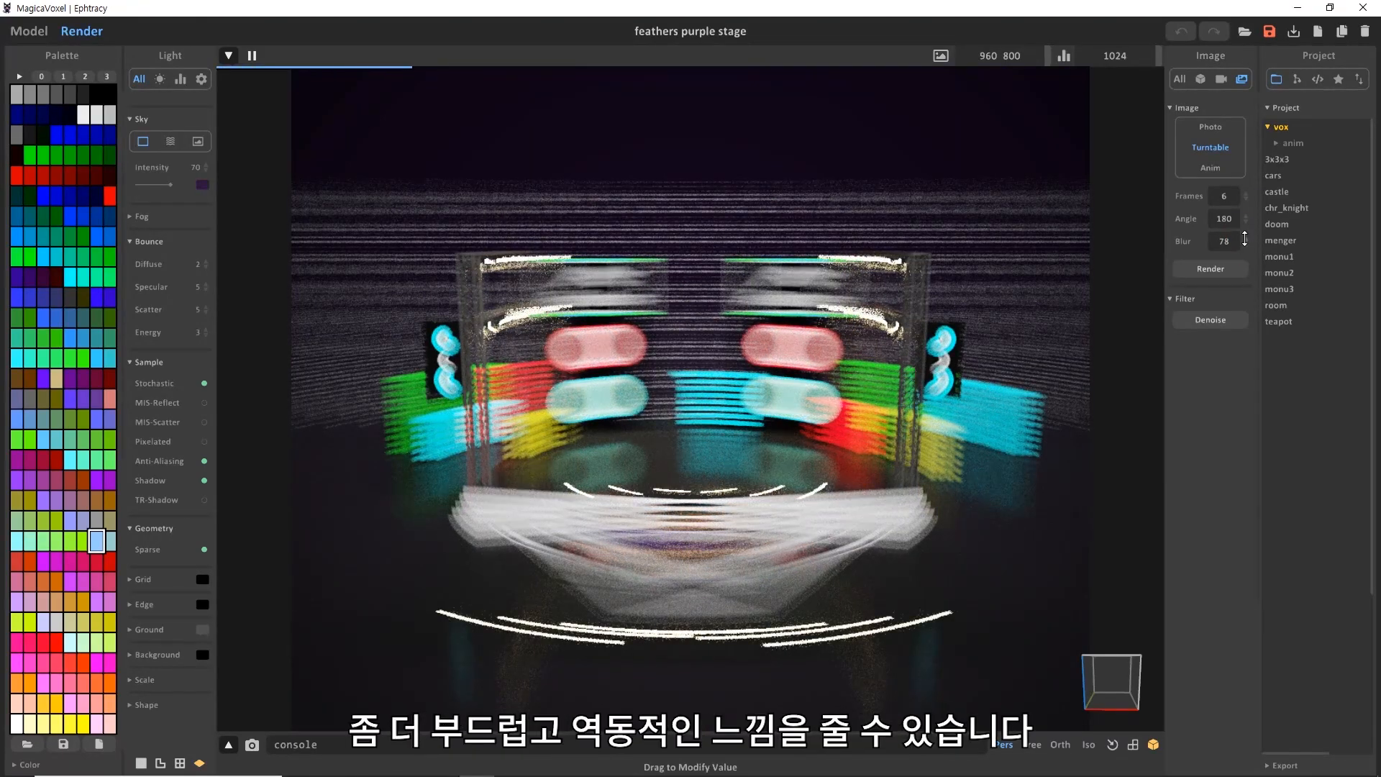
pyautogui.moveTo(1244, 239); pyautogui.dragTo(1244, 494)
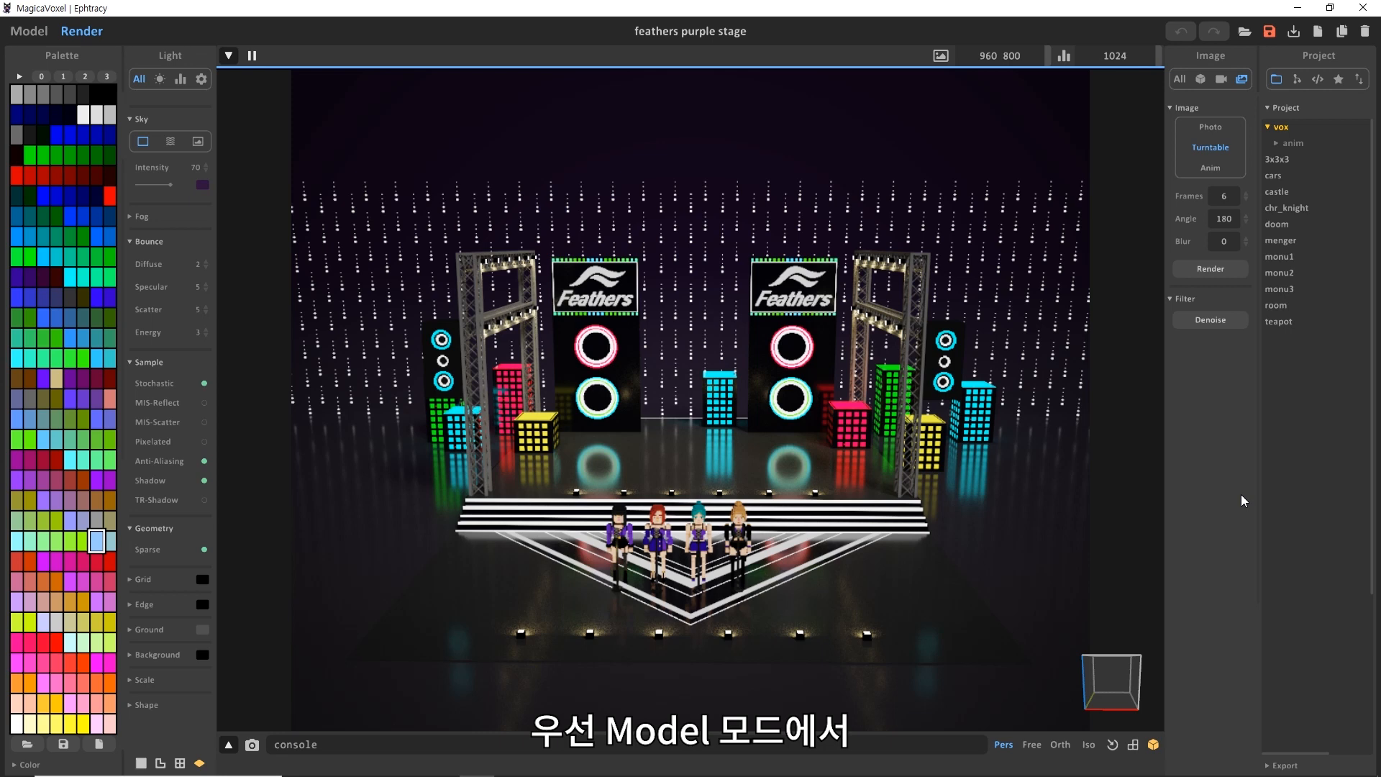
# Return to the world editor in Model mode and recenter the camera on the teal-haired character
pyautogui.click(20, 32)
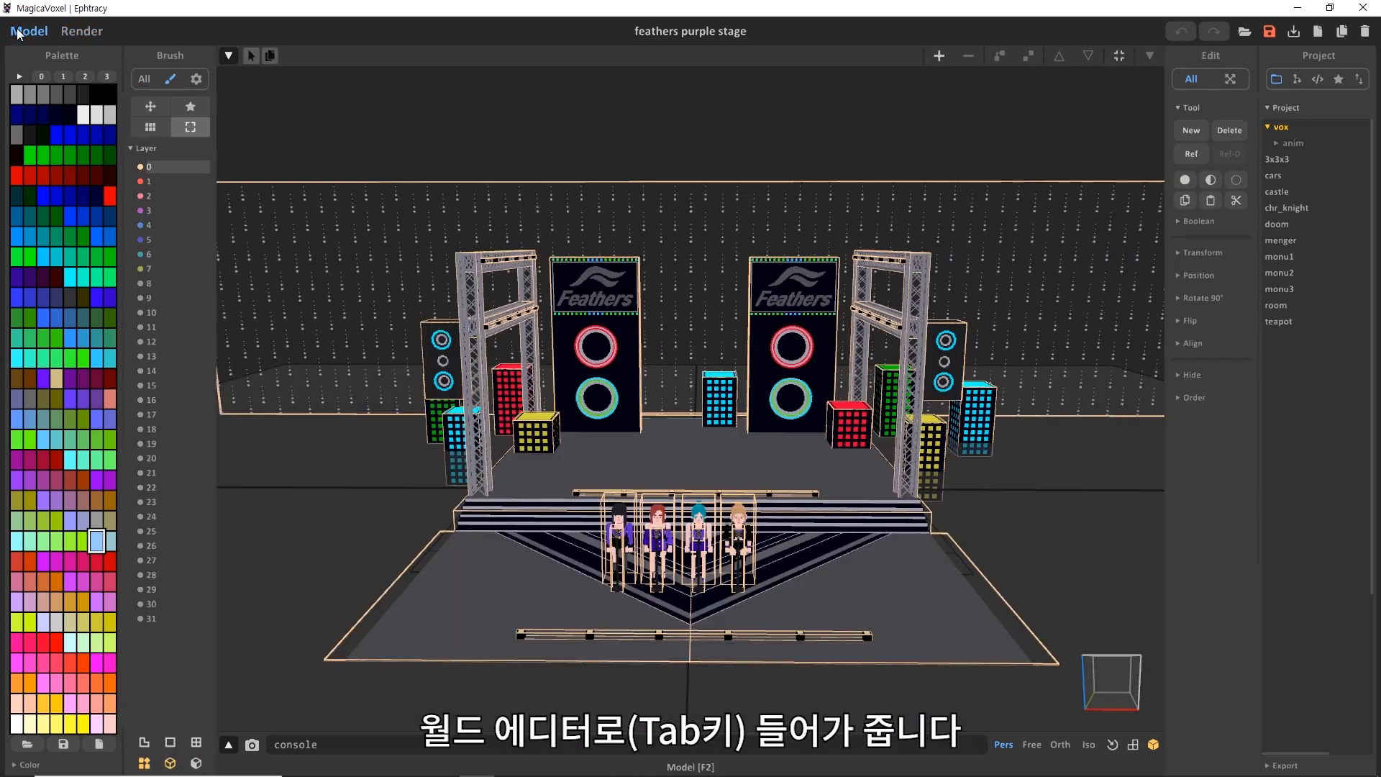
pyautogui.press('Tab')
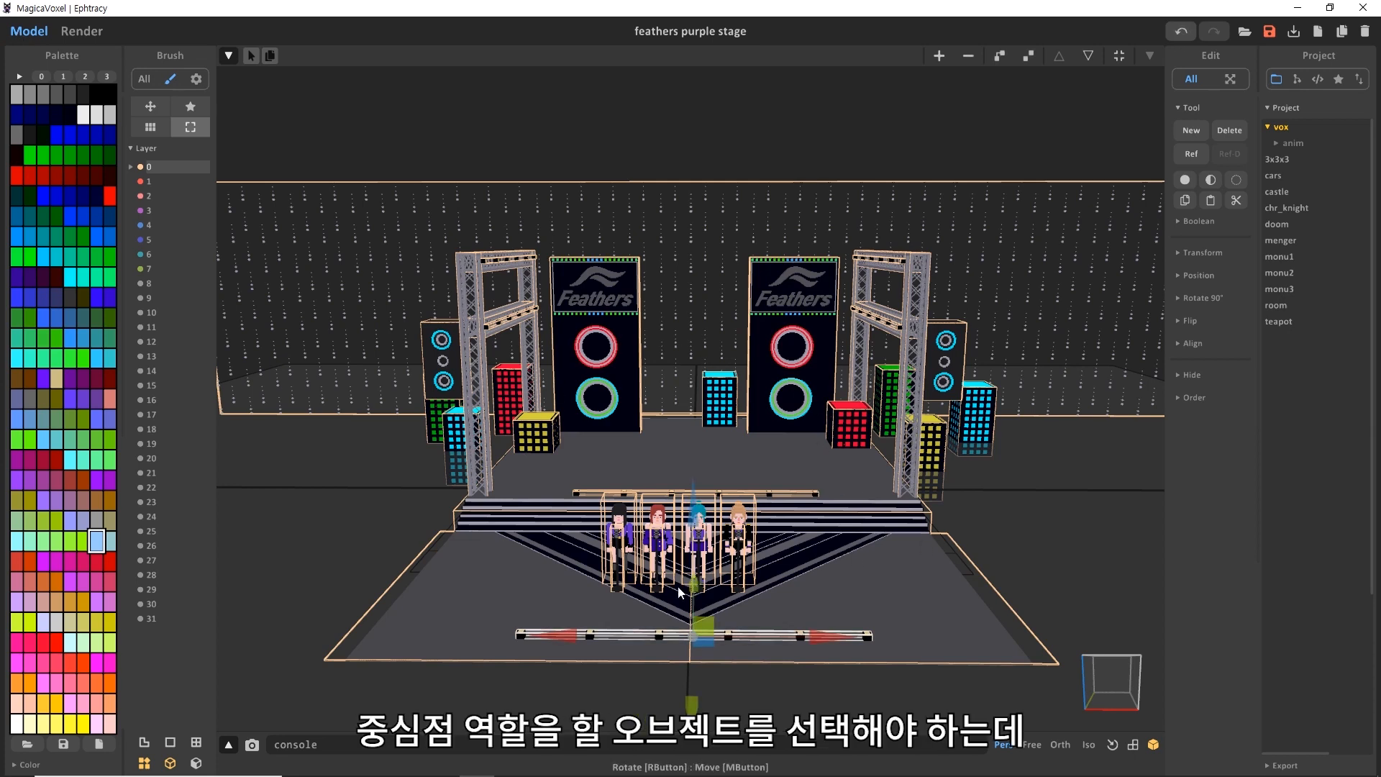
pyautogui.scroll(6, 679, 591)
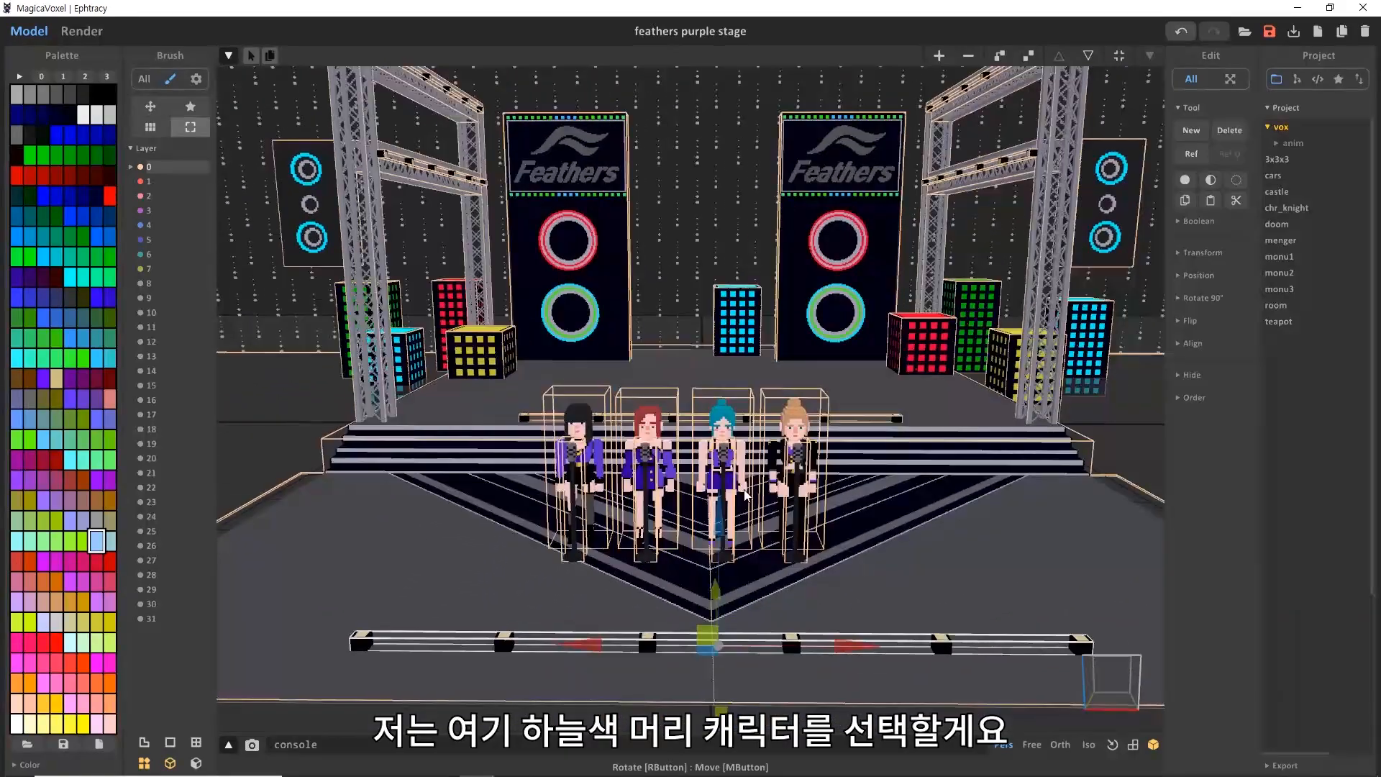
pyautogui.click(717, 415)
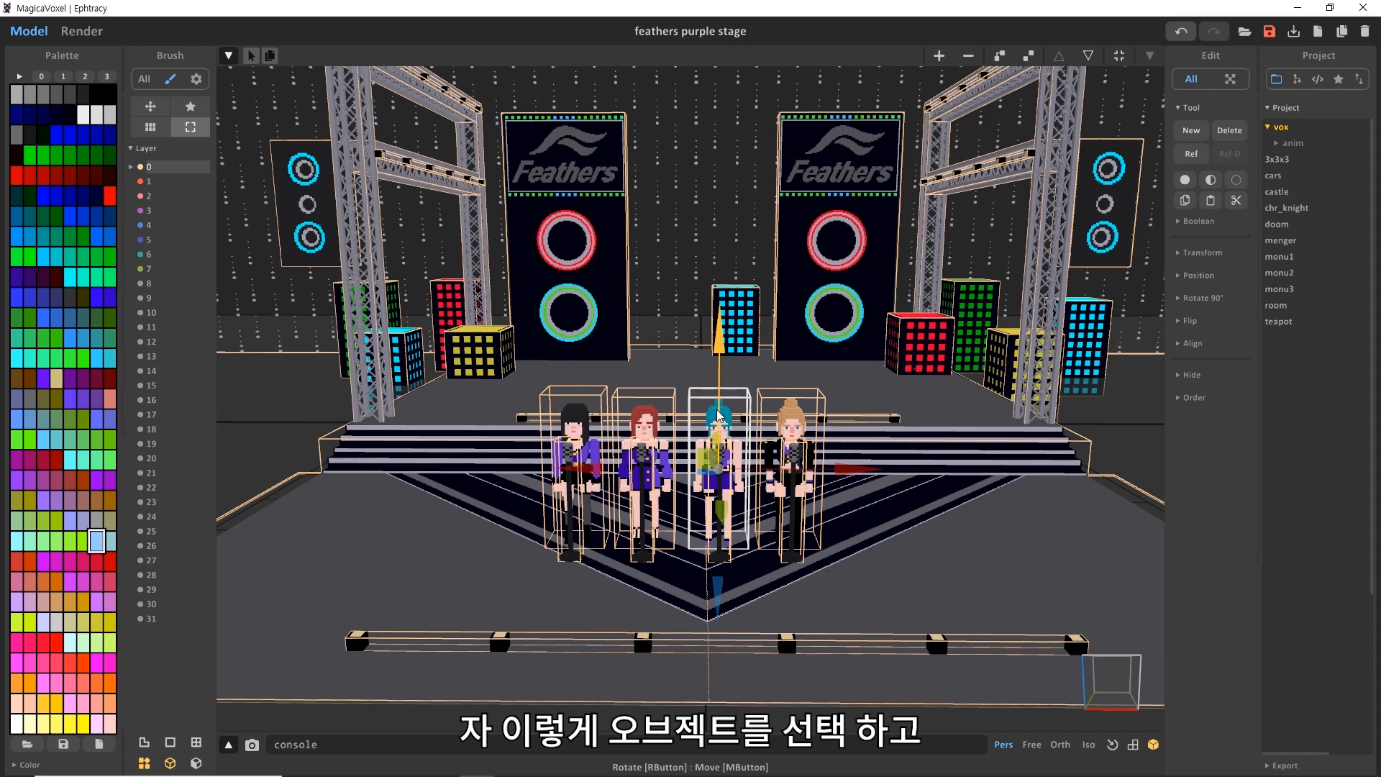
pyautogui.click(1111, 745)
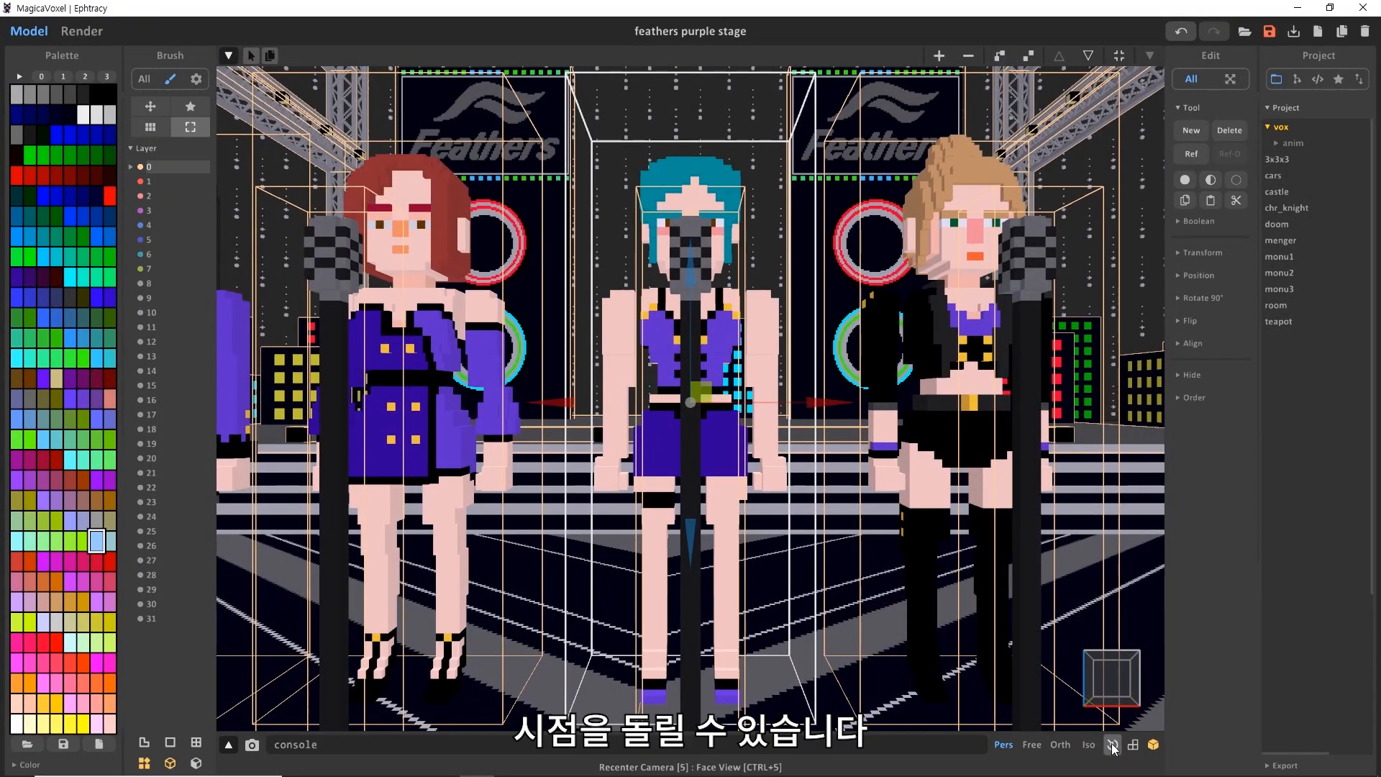
pyautogui.moveTo(954, 616); pyautogui.dragTo(894, 465, button='right')
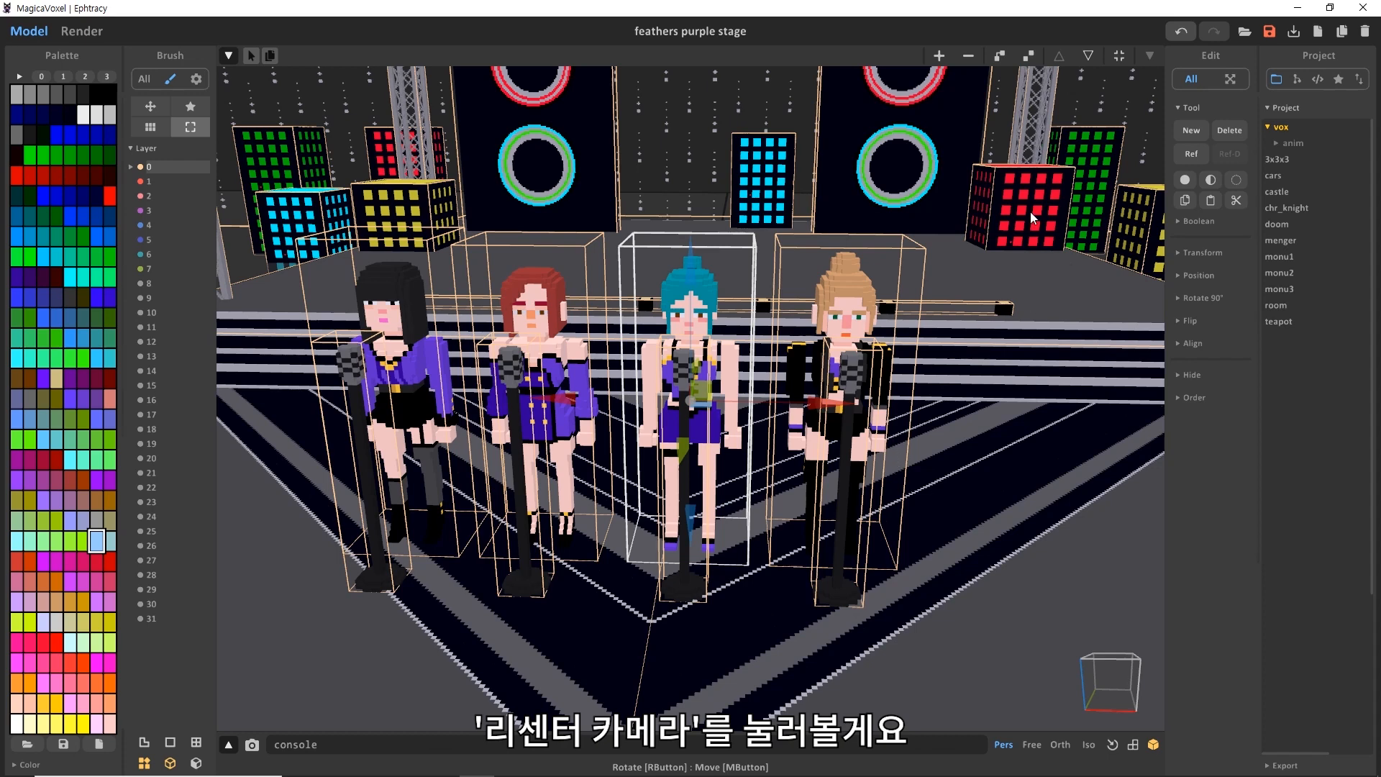
# Recenter the camera on the red-windowed building beside the stage and orbit around it
pyautogui.click(1042, 193)
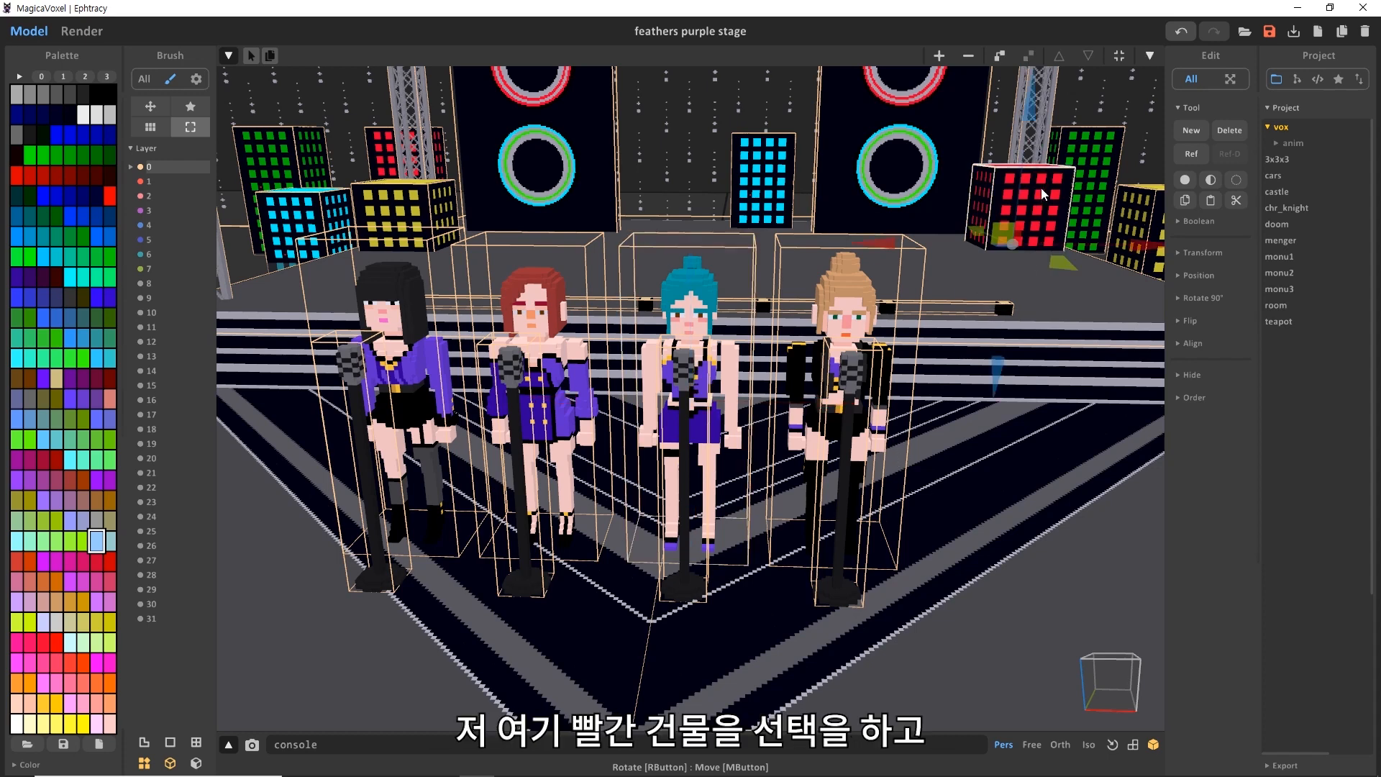
pyautogui.click(1112, 745)
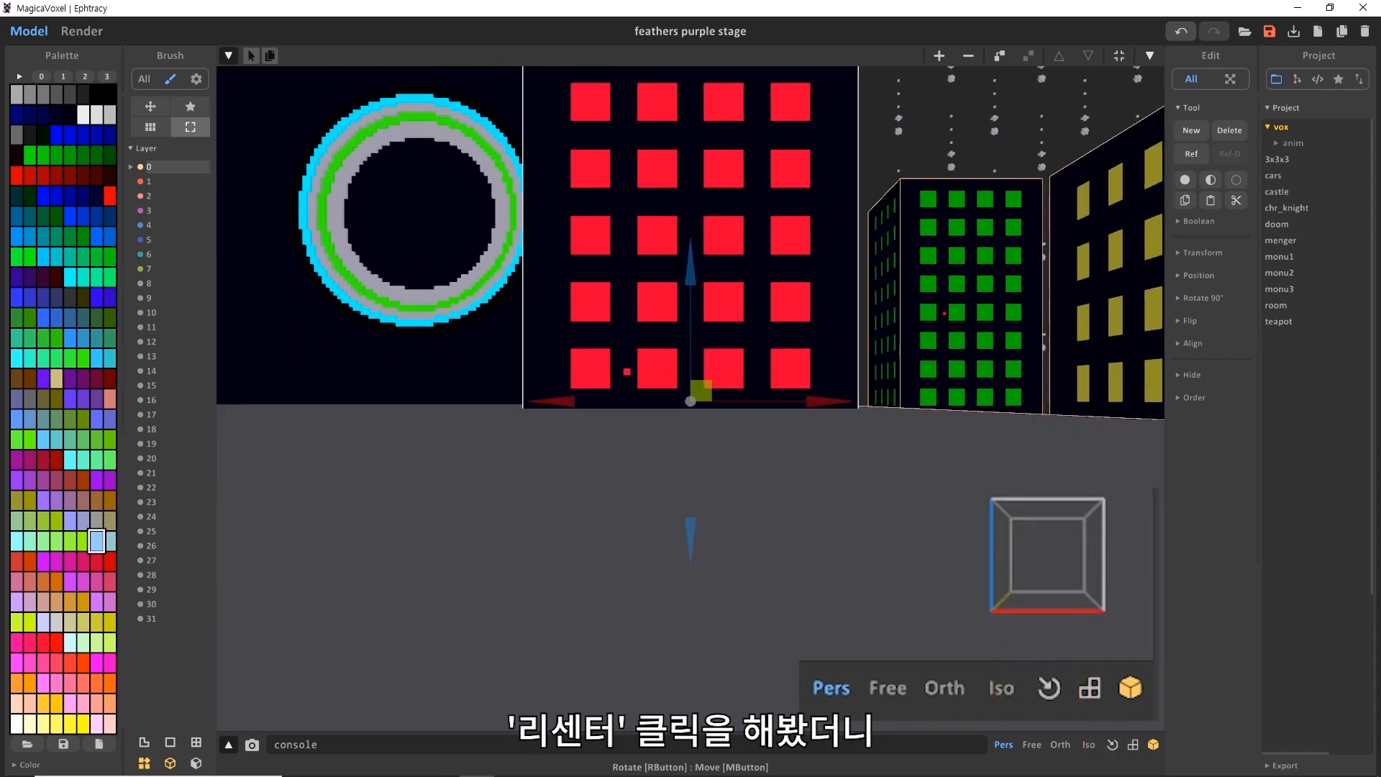
pyautogui.moveTo(948, 322); pyautogui.dragTo(732, 383, button='right')
pyautogui.scroll(-6, 730, 390)
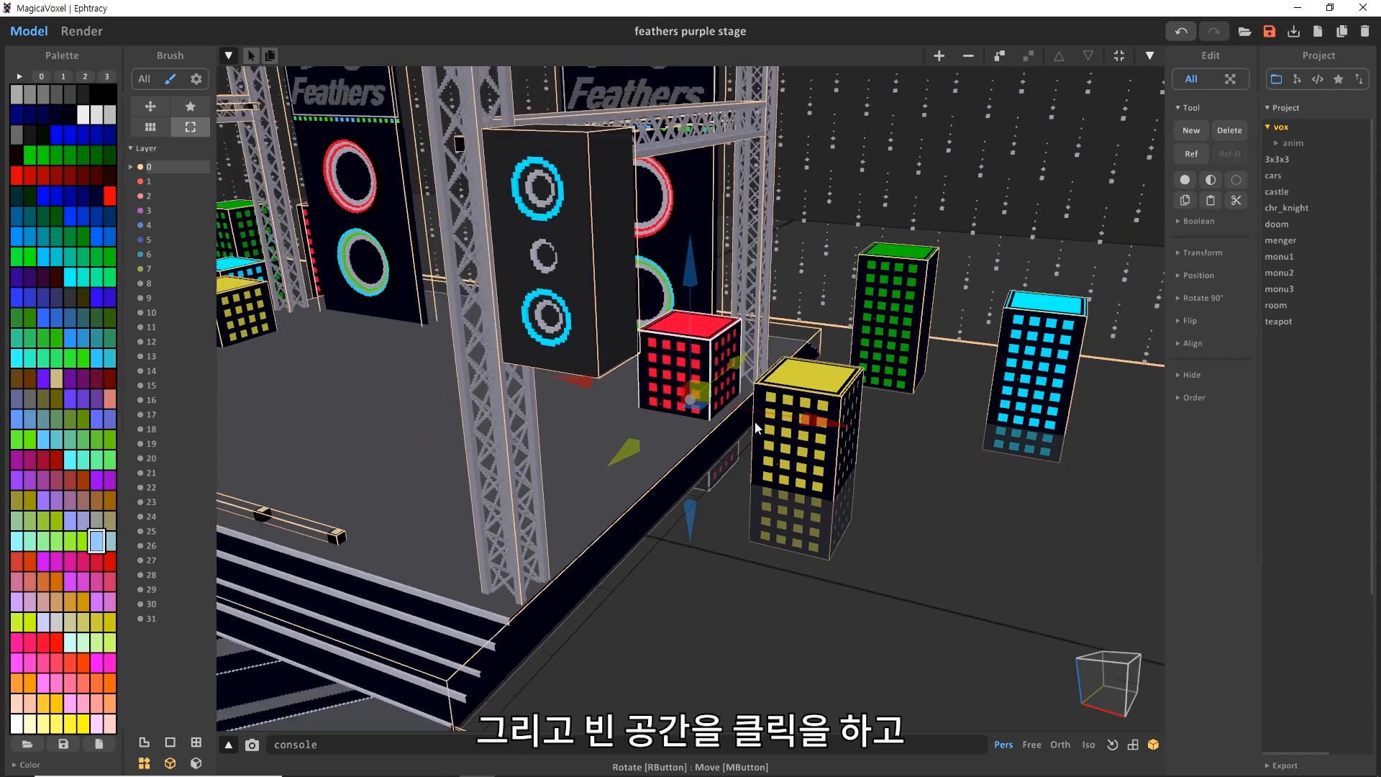
# Deselect the building and recenter the camera on the whole scene with nothing selected
pyautogui.click(882, 584)
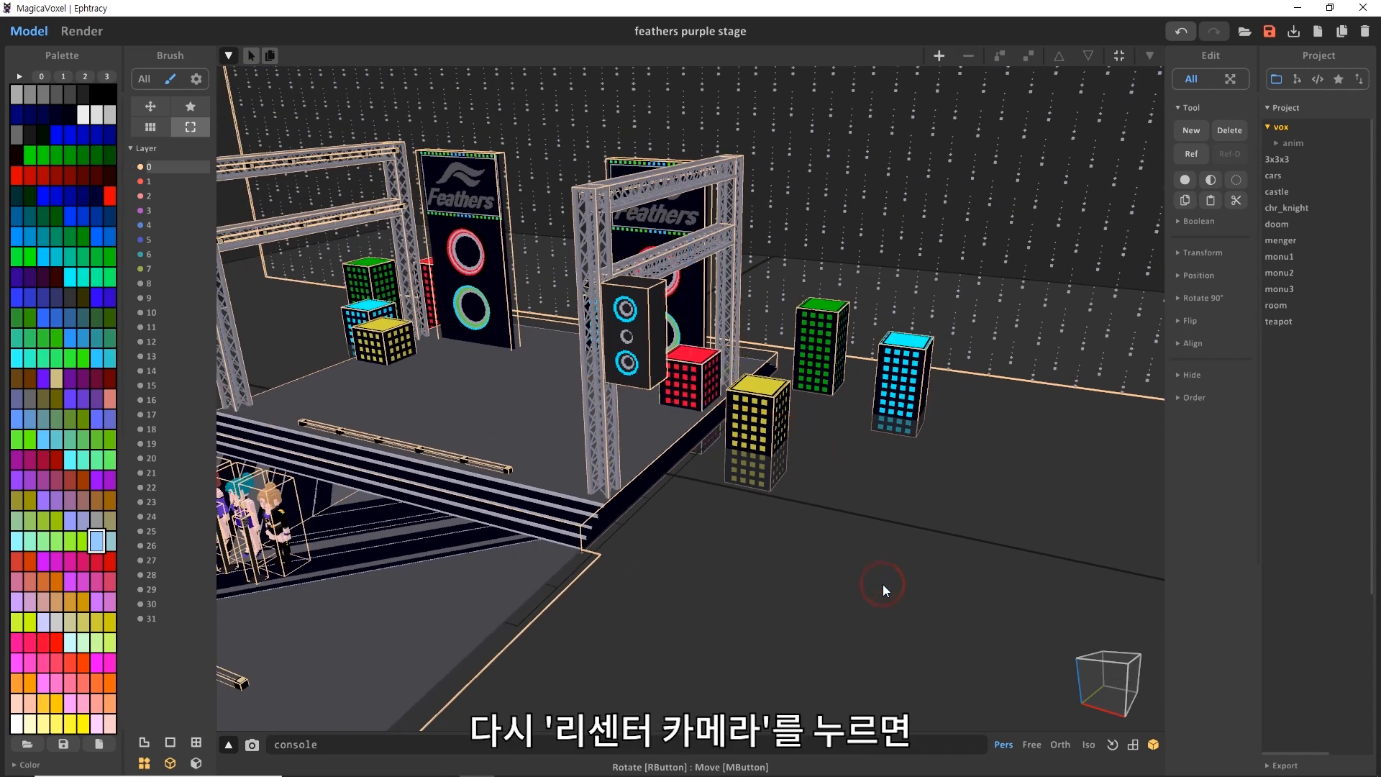
pyautogui.click(1112, 745)
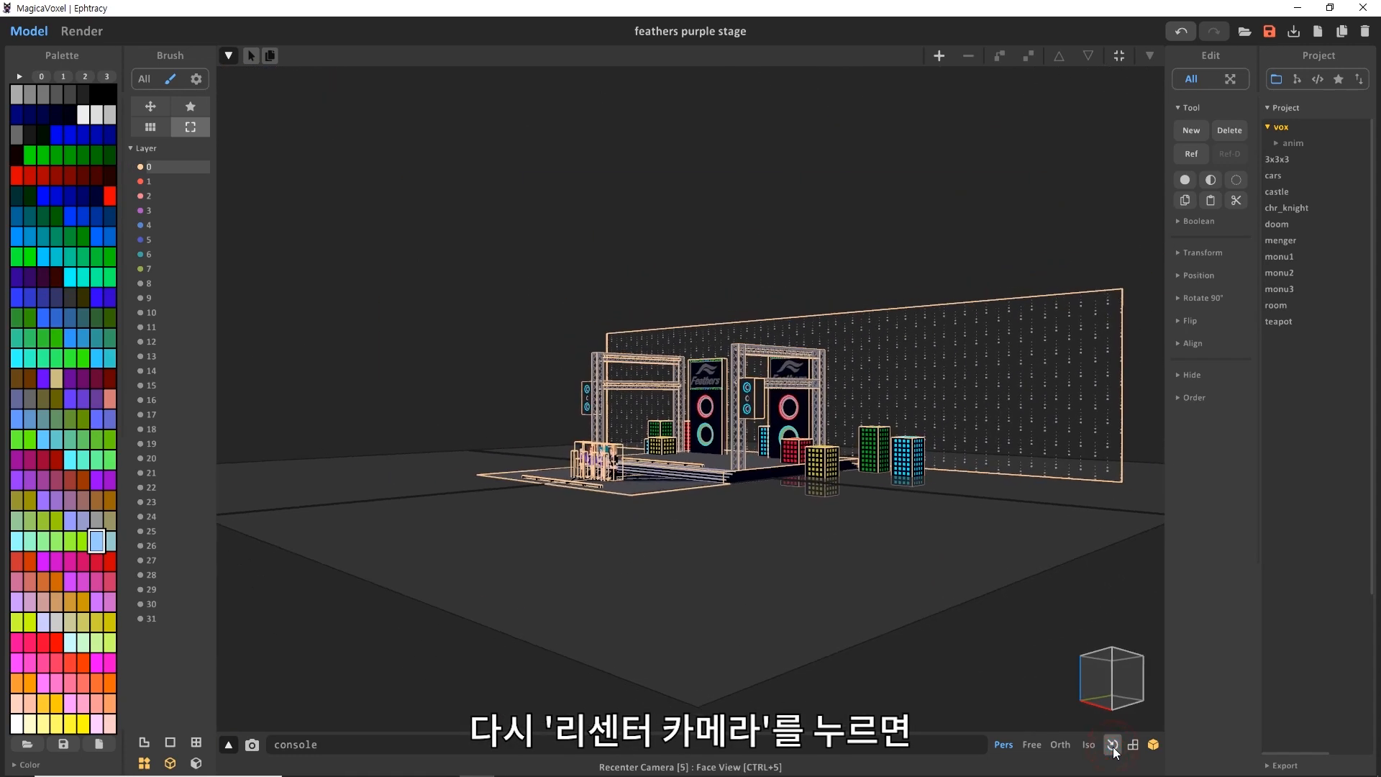
pyautogui.moveTo(804, 509); pyautogui.dragTo(762, 553, button='right')
pyautogui.scroll(5, 762, 518)
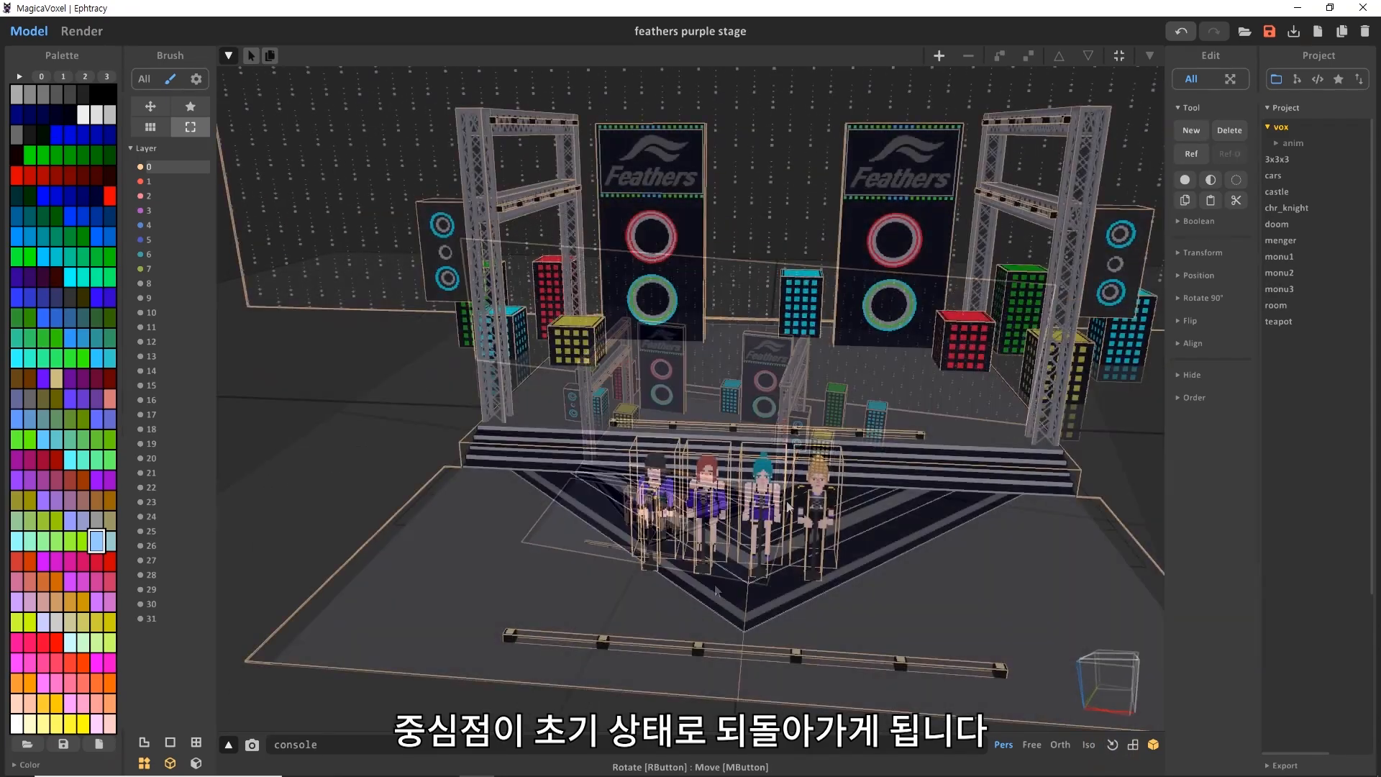
# Select the teal-haired character again and make it the camera's center, viewed slightly from above
pyautogui.click(764, 474)
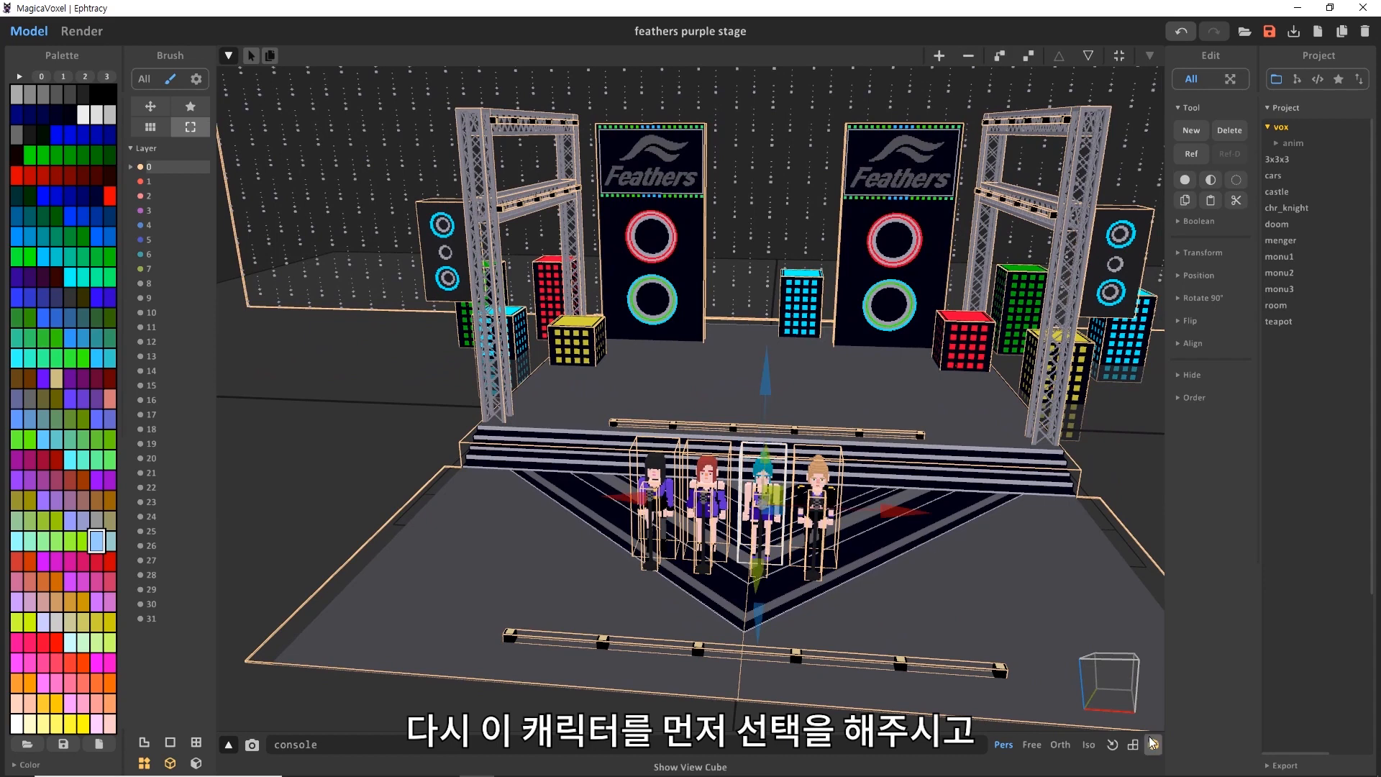
pyautogui.click(1113, 748)
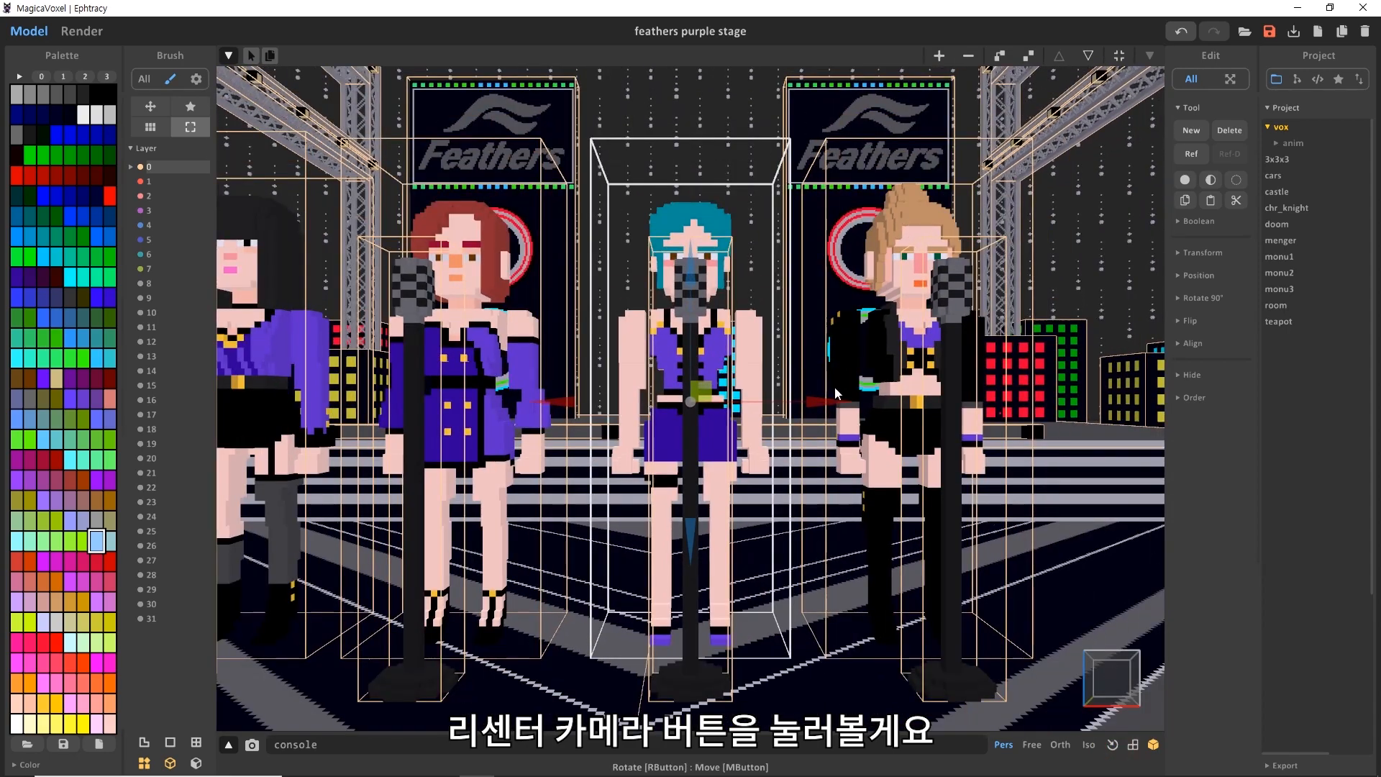
pyautogui.moveTo(838, 404); pyautogui.dragTo(816, 419, button='right')
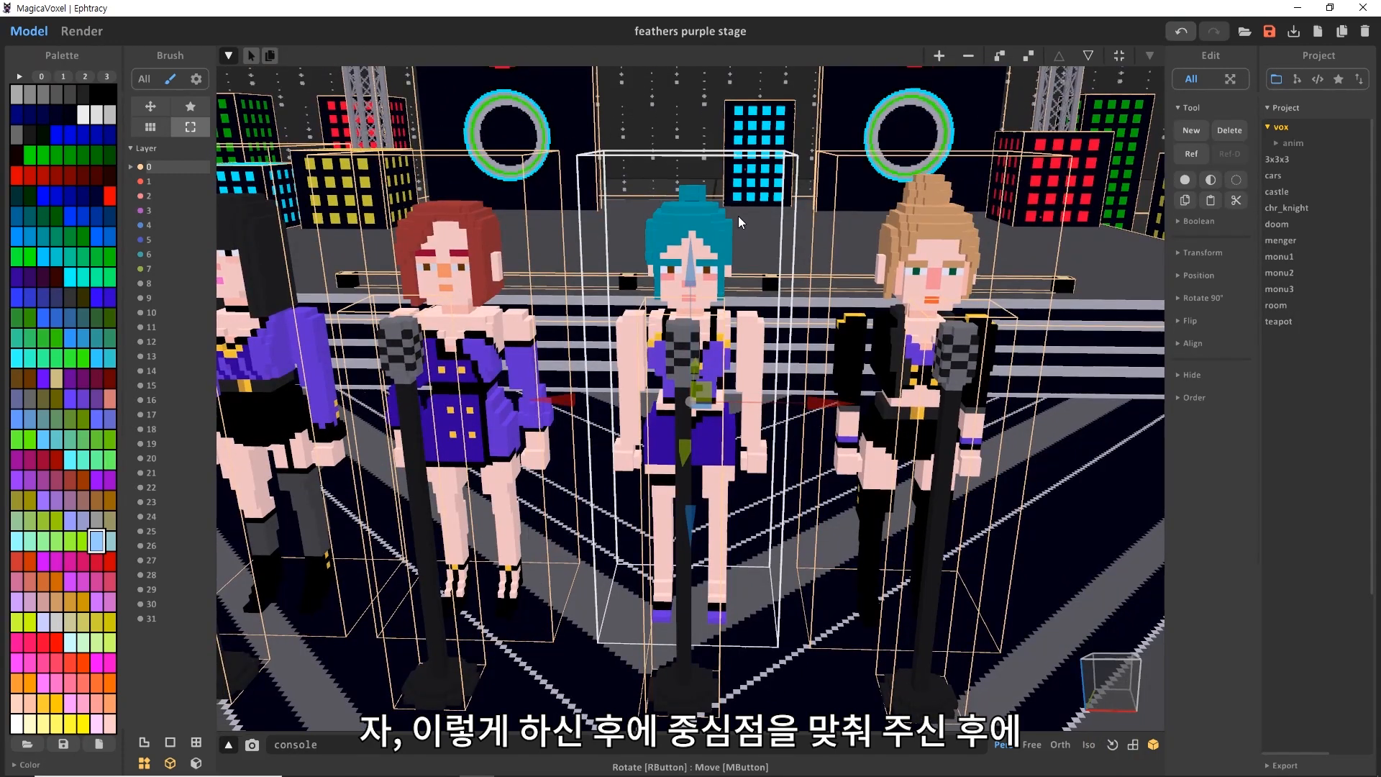
# Return to render mode and preview the camera's rotation around the four characters from front to back
pyautogui.click(91, 32)
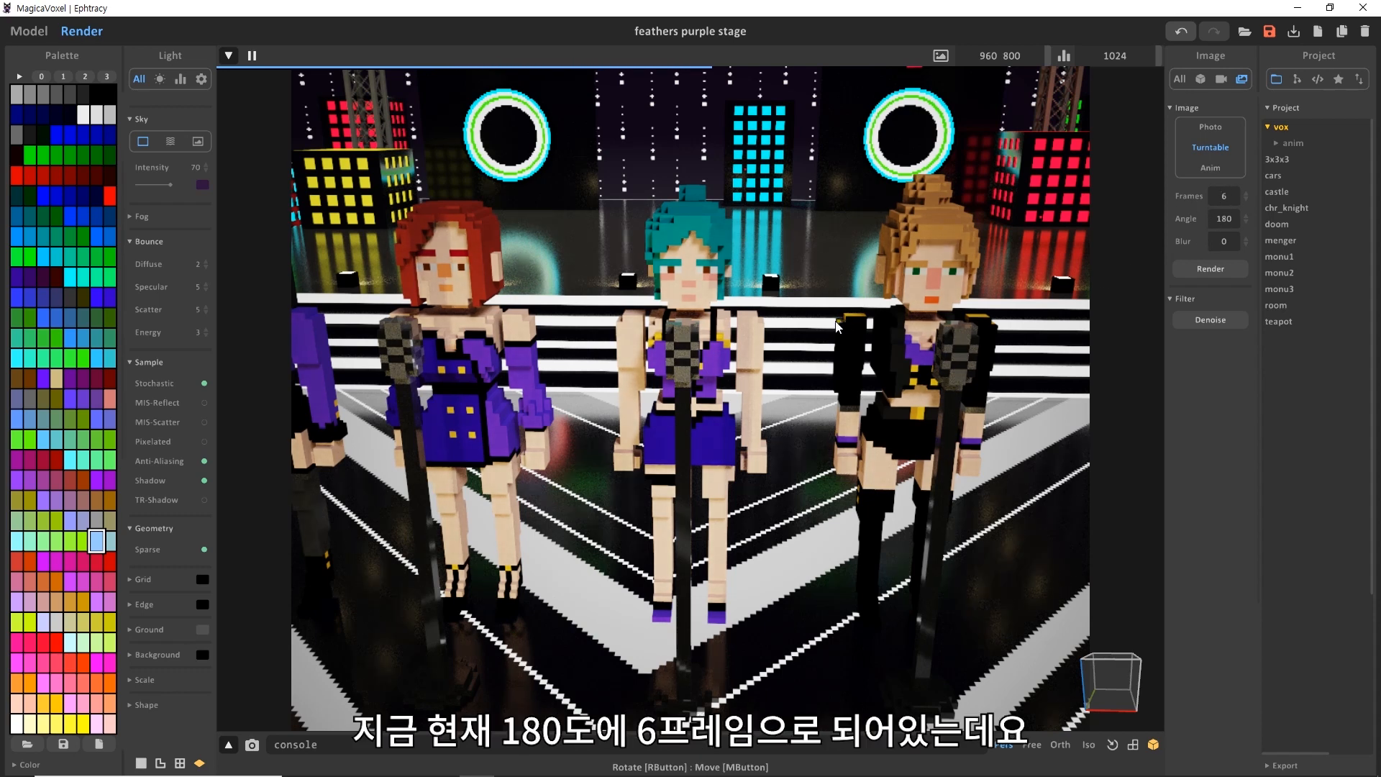
pyautogui.scroll(-3, 636, 430)
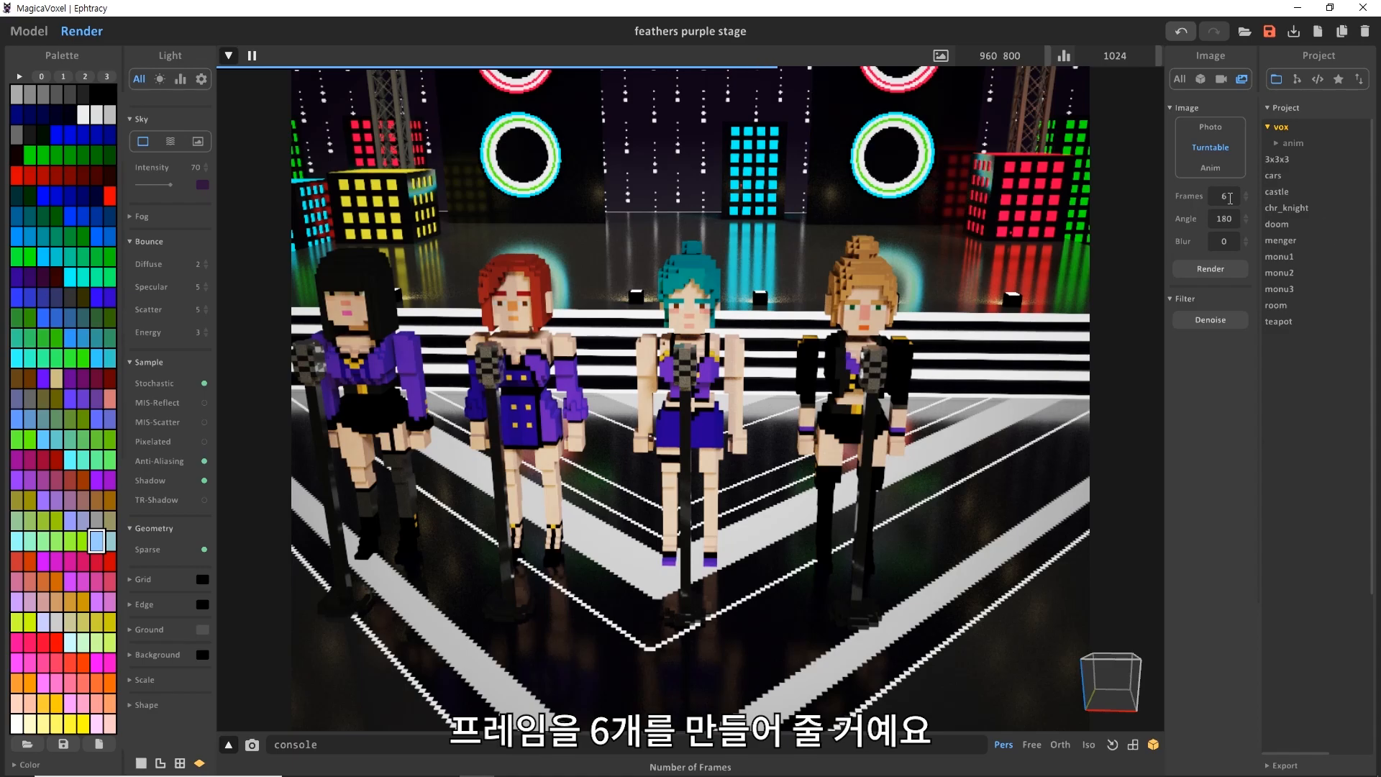
pyautogui.moveTo(875, 379); pyautogui.dragTo(537, 389, button='right')
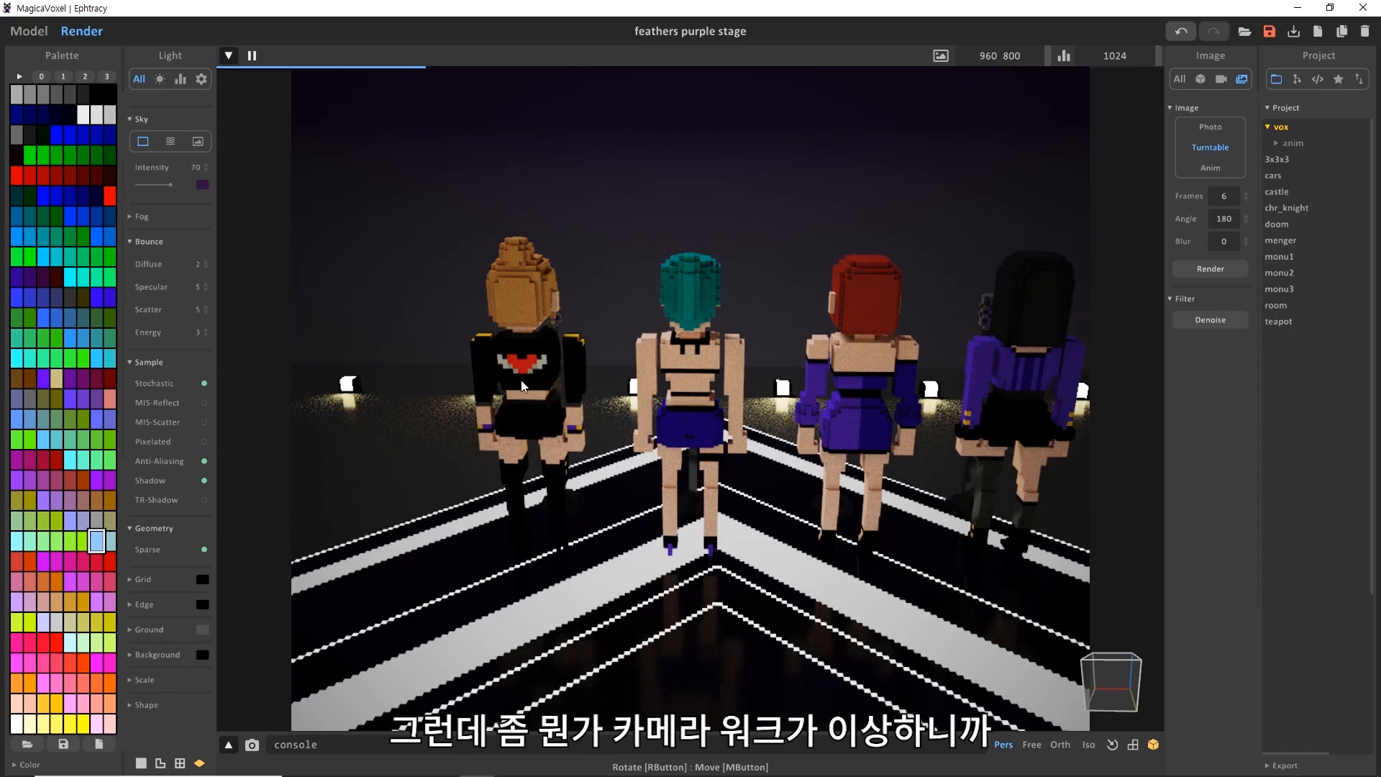
pyautogui.moveTo(654, 389); pyautogui.dragTo(563, 428, button='right')
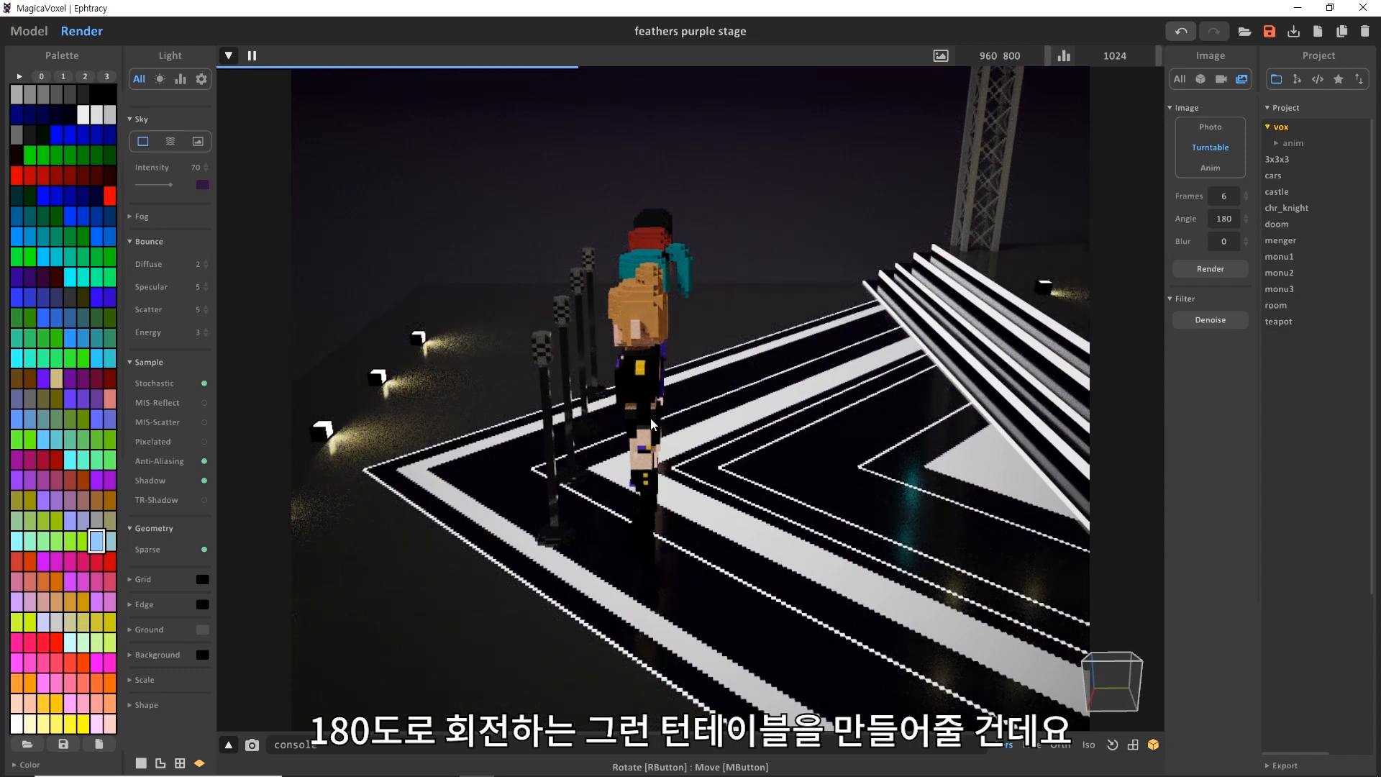
# Toggle the view cube's display off and on, and use the cube to face the four characters exactly from the front
pyautogui.moveTo(486, 411); pyautogui.dragTo(873, 397, button='right')
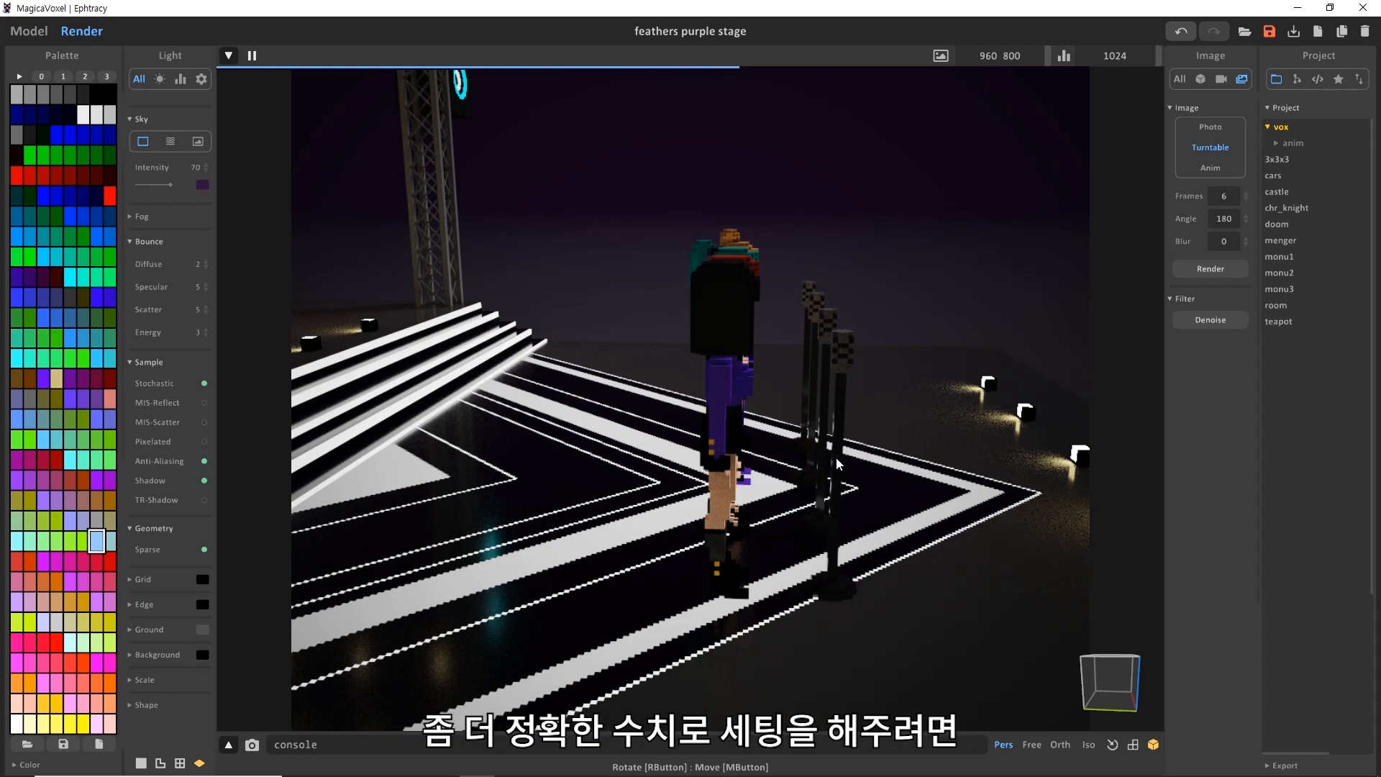
pyautogui.moveTo(822, 456); pyautogui.dragTo(713, 485, button='right')
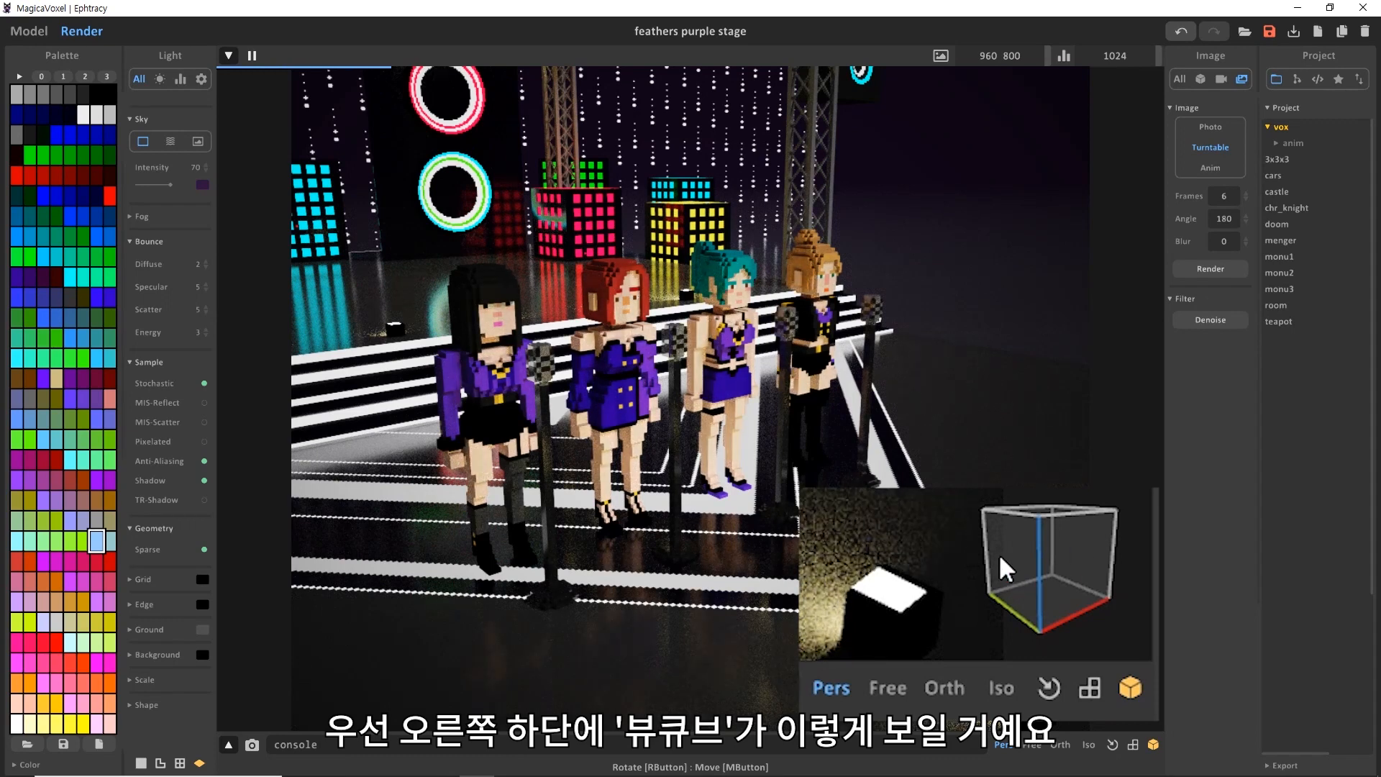
pyautogui.click(1153, 745)
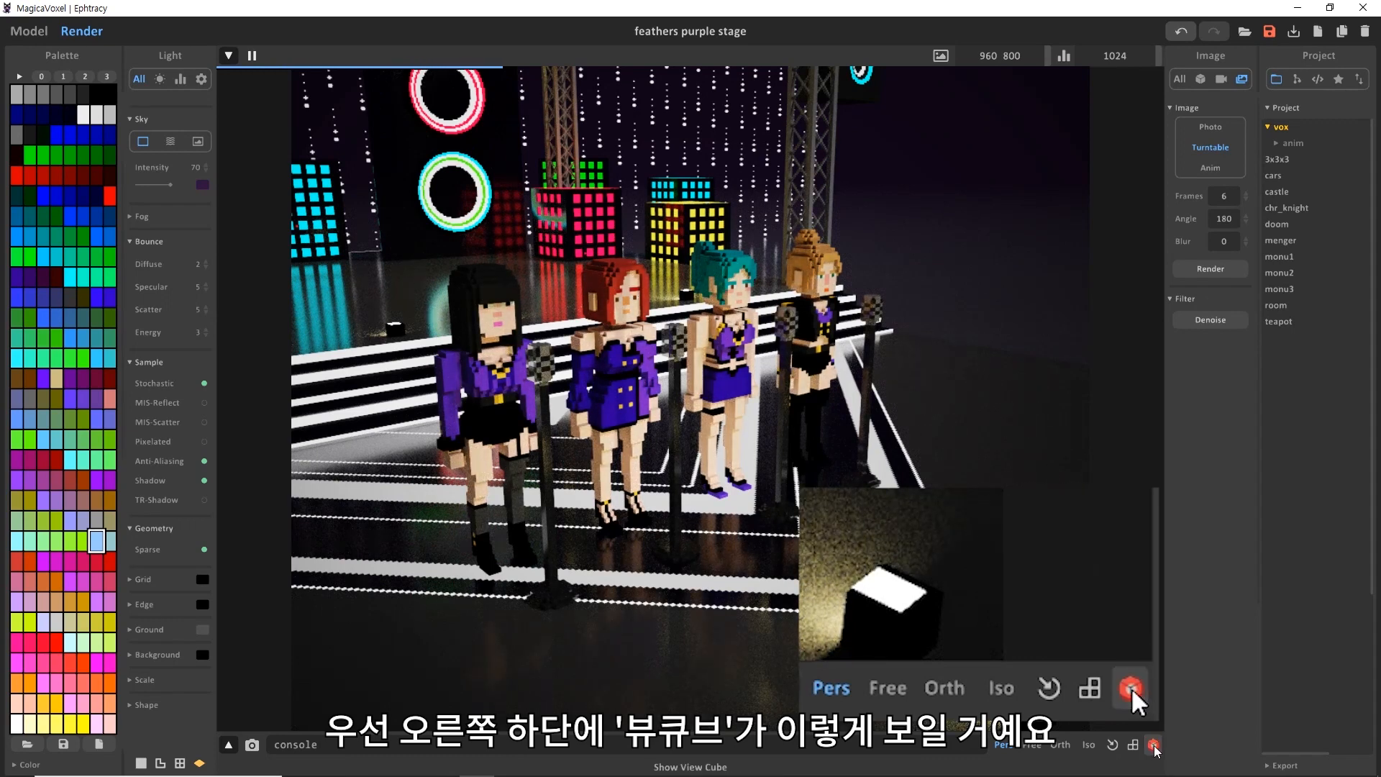
pyautogui.click(1153, 745)
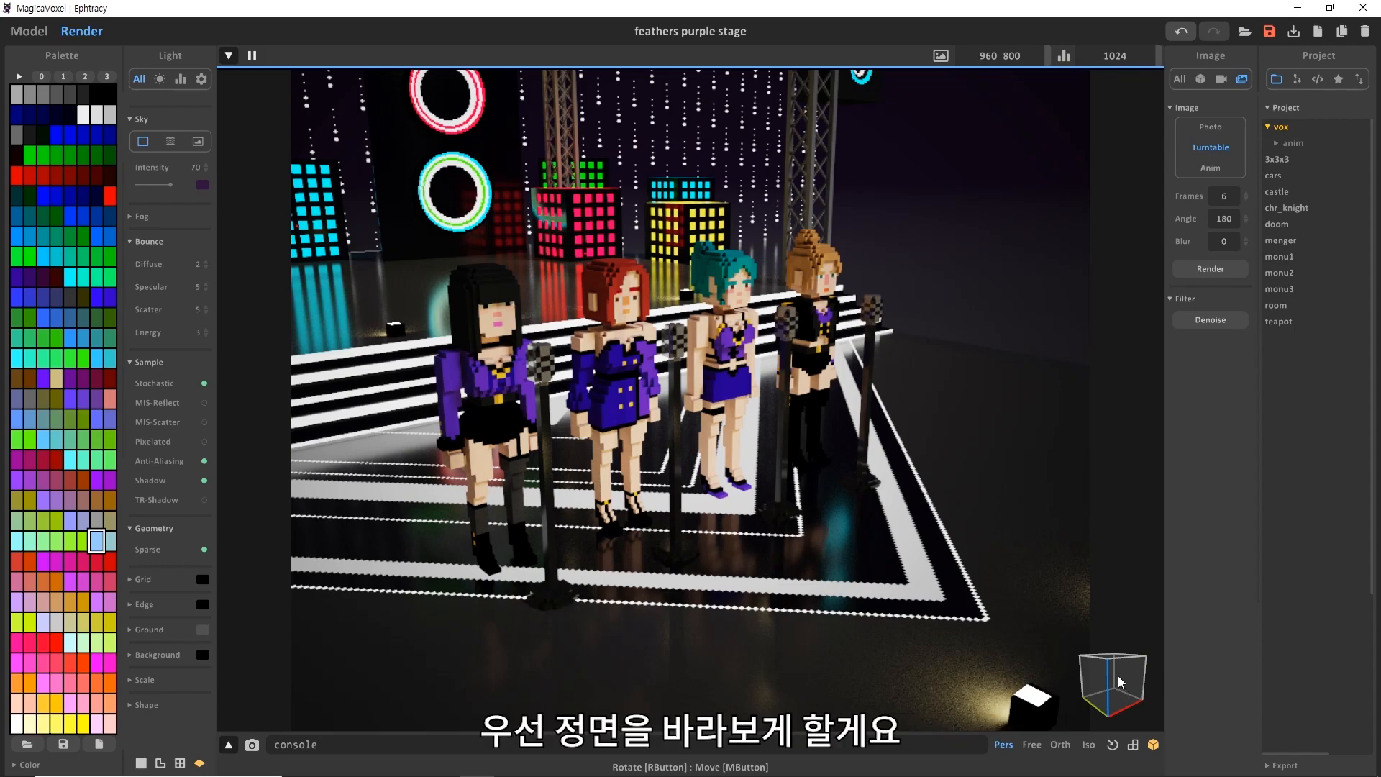
pyautogui.click(1115, 675)
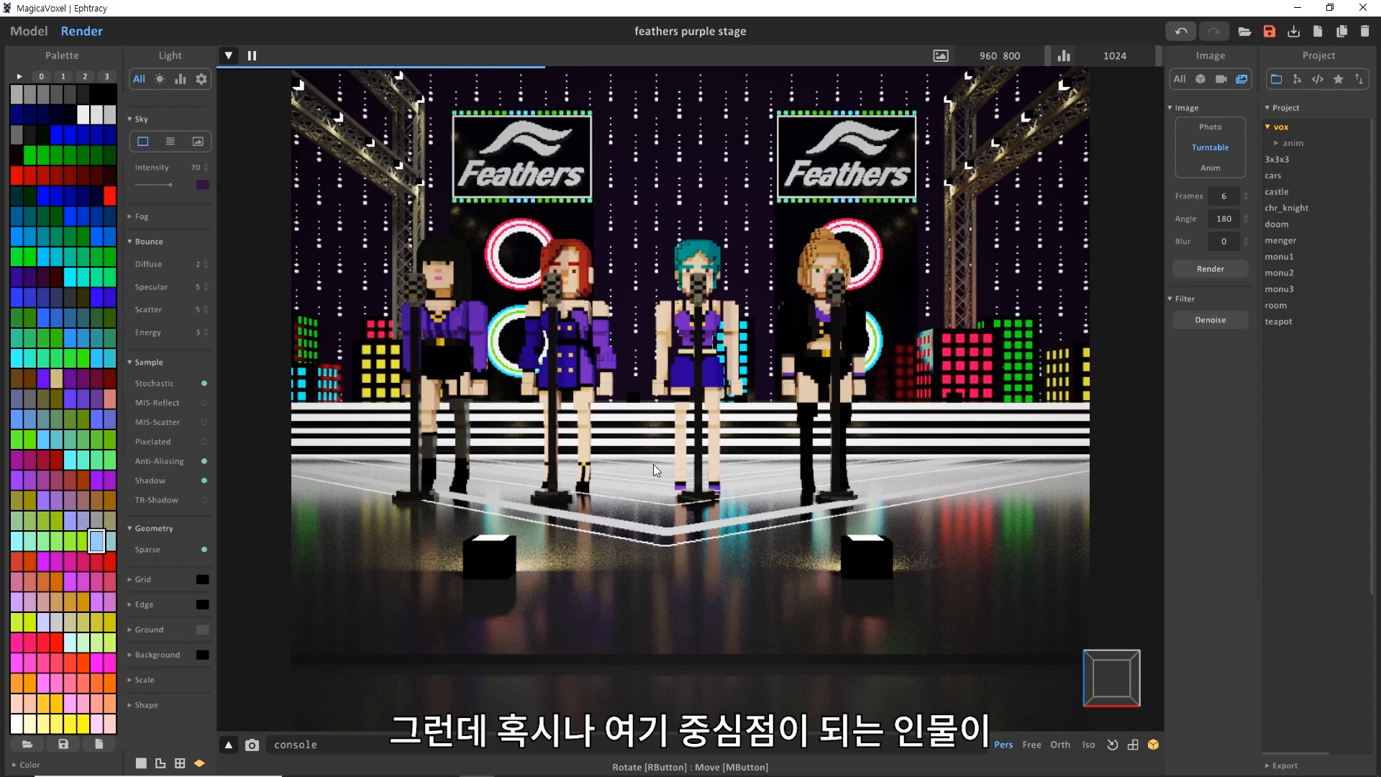
# Shift the characters off-center, recenter the camera on the teal-haired character, and pull back until all four characters fit the frame
pyautogui.moveTo(699, 485); pyautogui.dragTo(566, 425, button='middle')
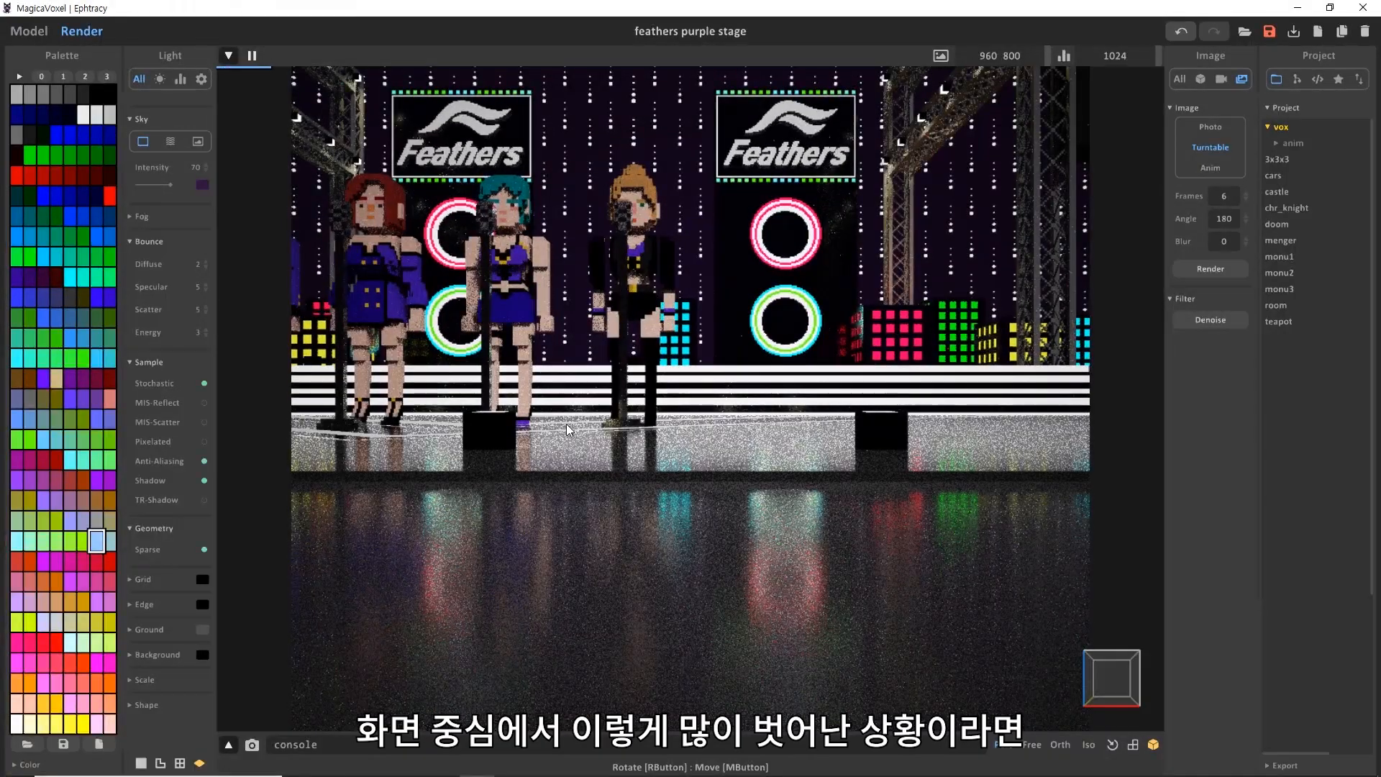
pyautogui.click(1114, 745)
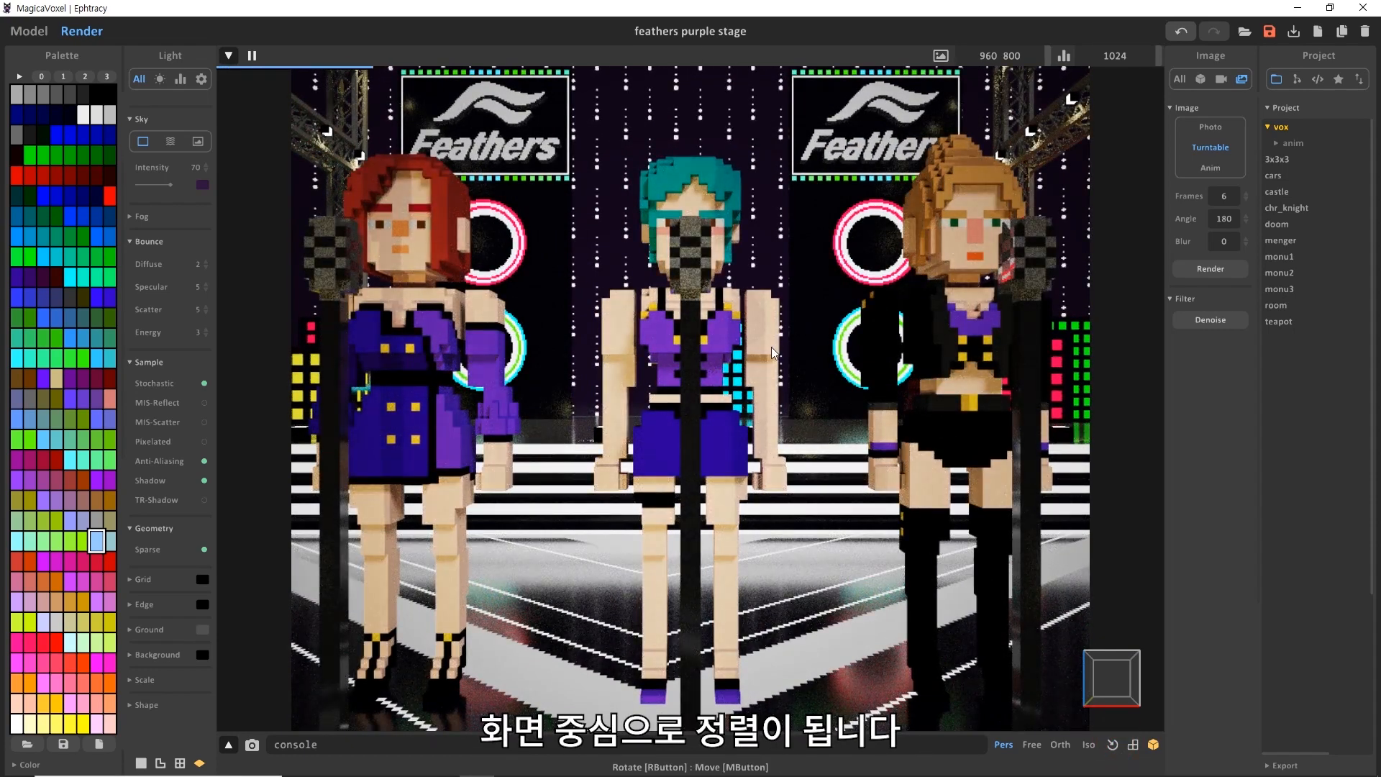
pyautogui.scroll(-3, 768, 349)
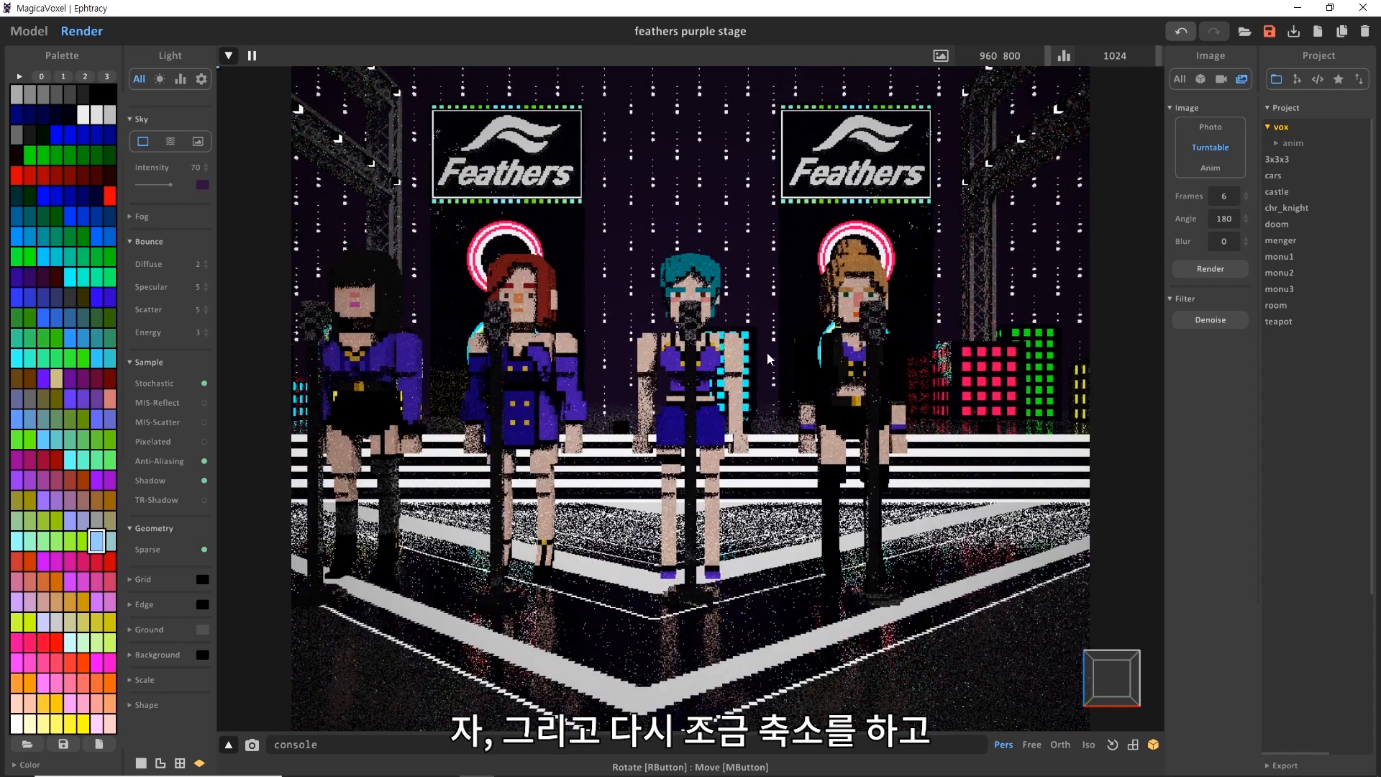
pyautogui.scroll(-1, 766, 350)
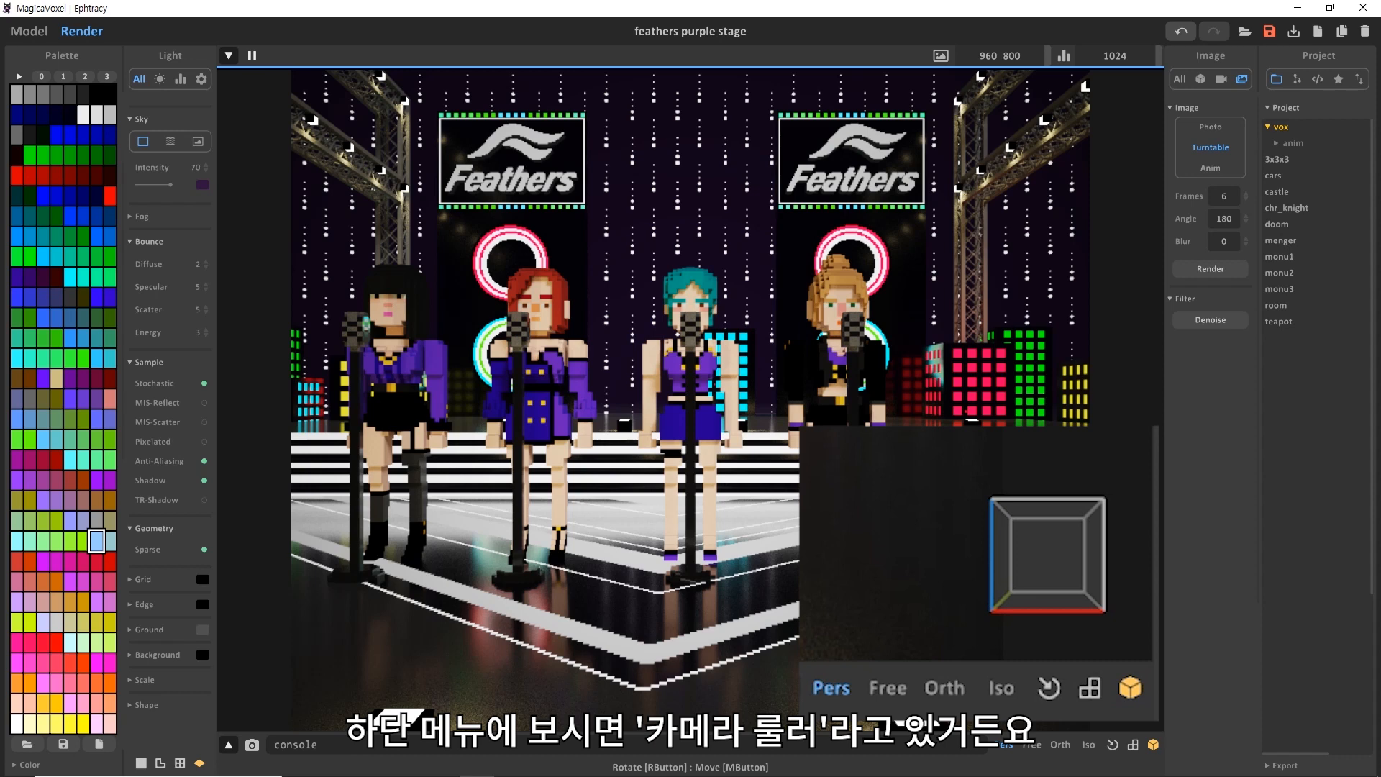
# Show the camera ruler and set the turntable's starting camera angle to +90 horizontally and -5 vertically
pyautogui.click(1134, 745)
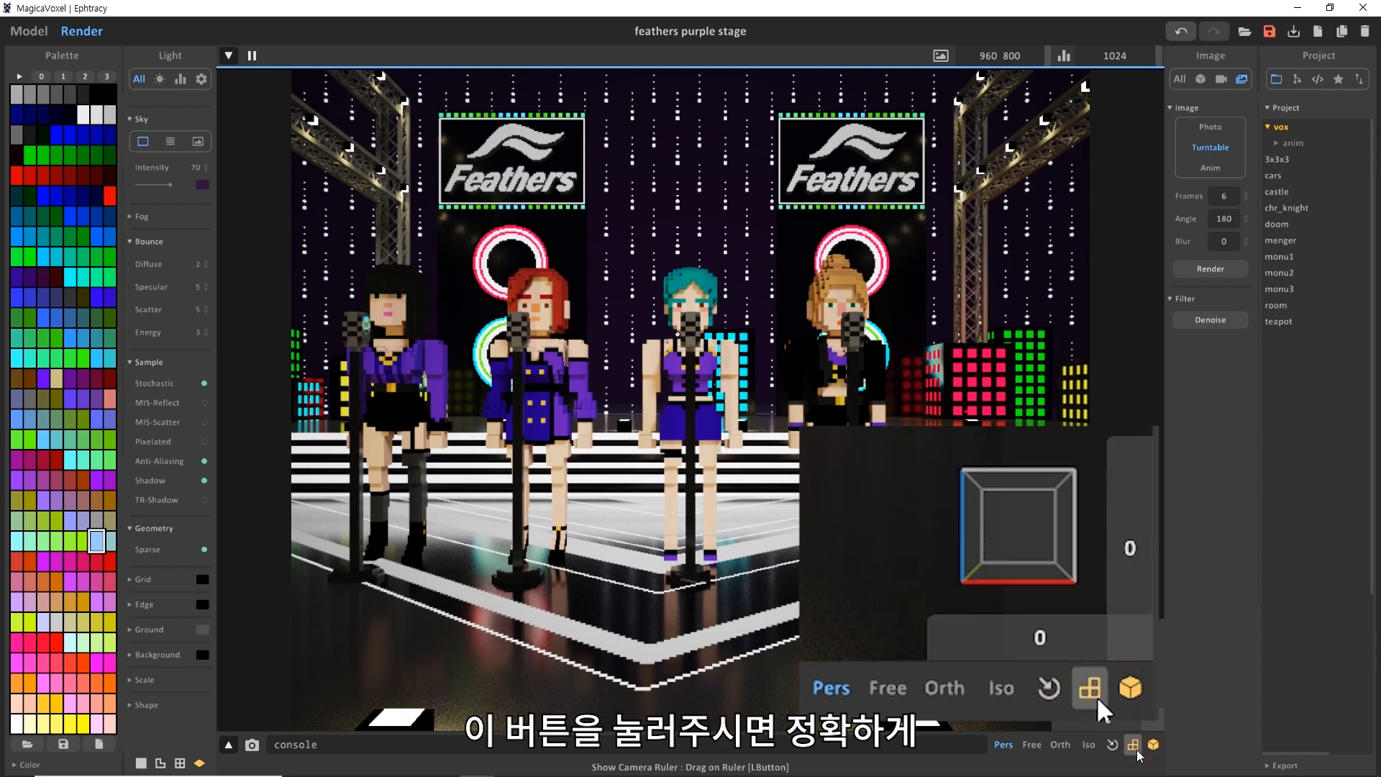
pyautogui.moveTo(1127, 550)
pyautogui.mouseDown()
pyautogui.moveTo(1131, 467)
pyautogui.moveTo(1132, 548)
pyautogui.mouseUp()
pyautogui.moveTo(1048, 637); pyautogui.dragTo(1118, 654)
pyautogui.moveTo(1143, 722); pyautogui.dragTo(1118, 722)
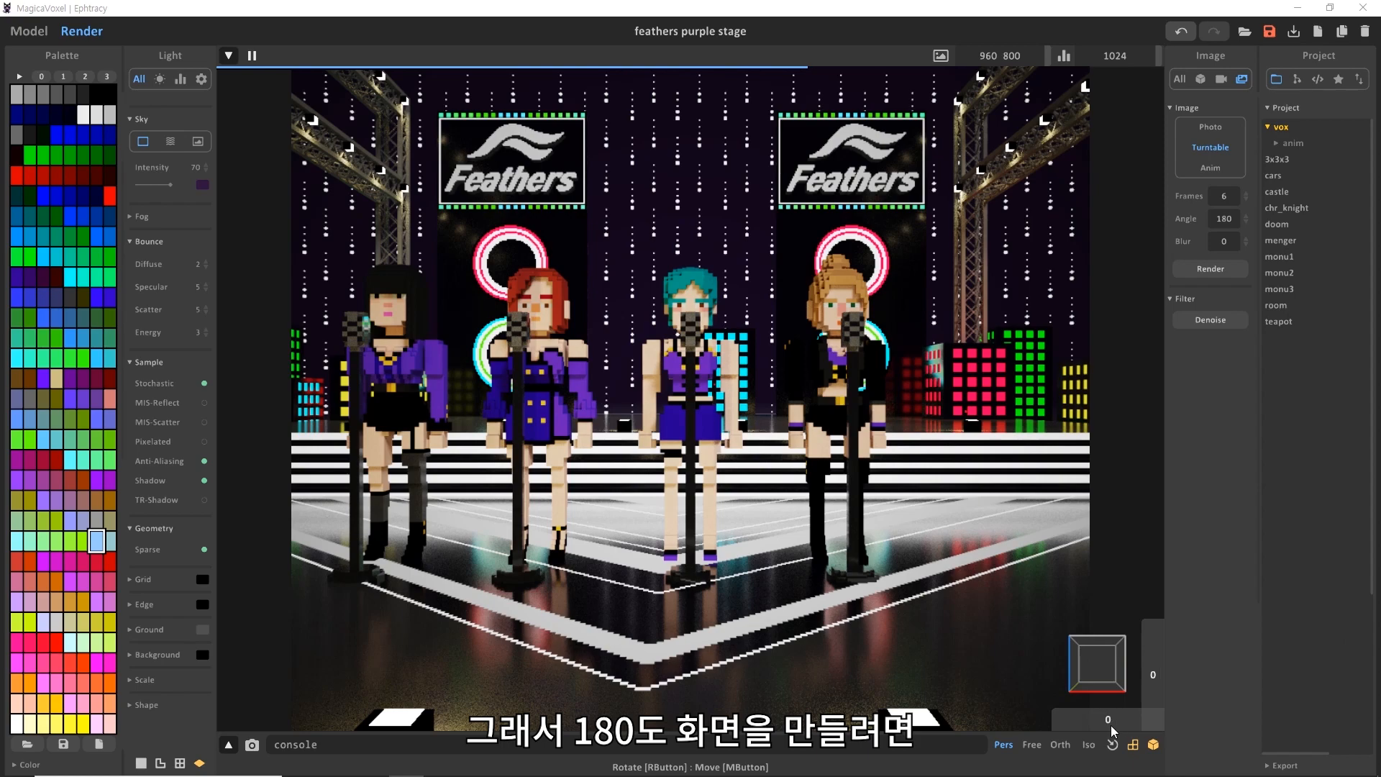
pyautogui.click(1107, 720)
pyautogui.moveTo(1129, 719); pyautogui.dragTo(1302, 713)
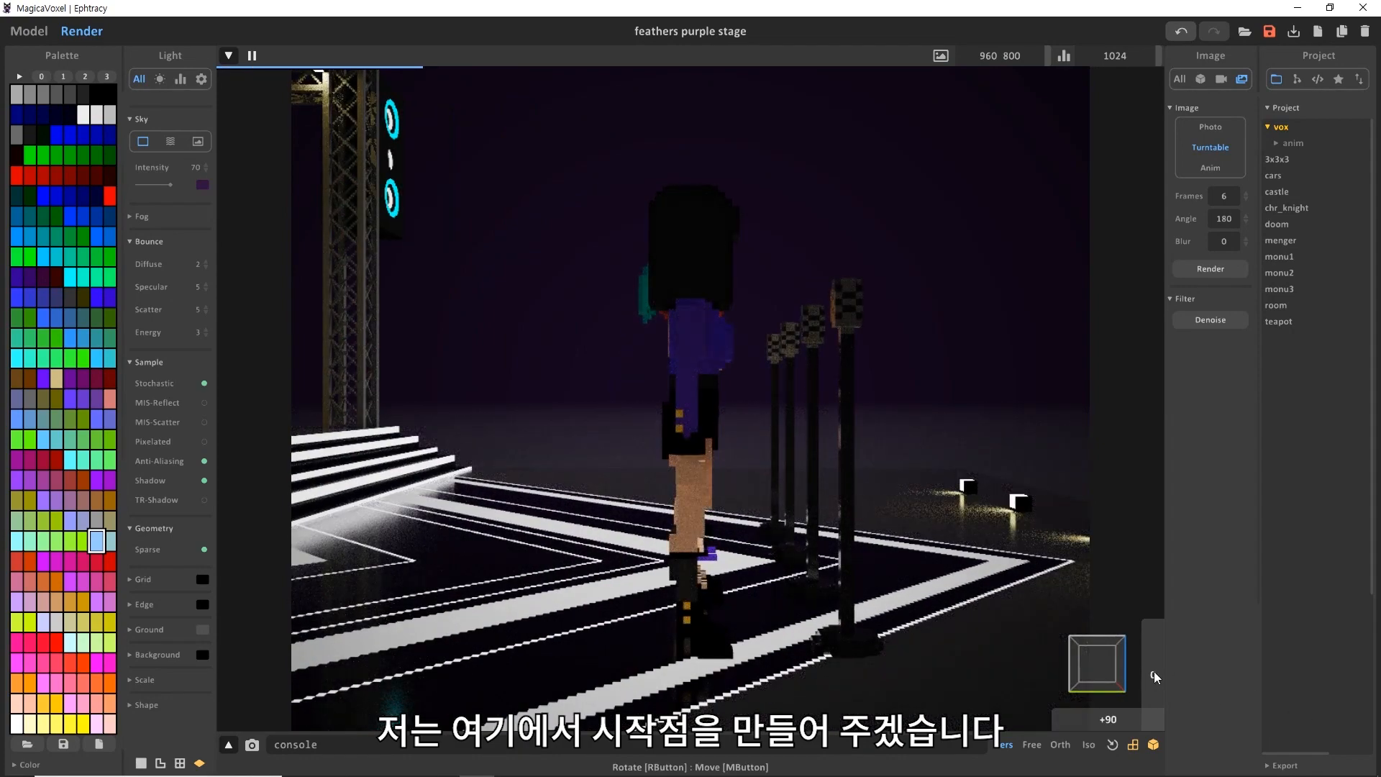
pyautogui.moveTo(1153, 672); pyautogui.dragTo(1017, 723)
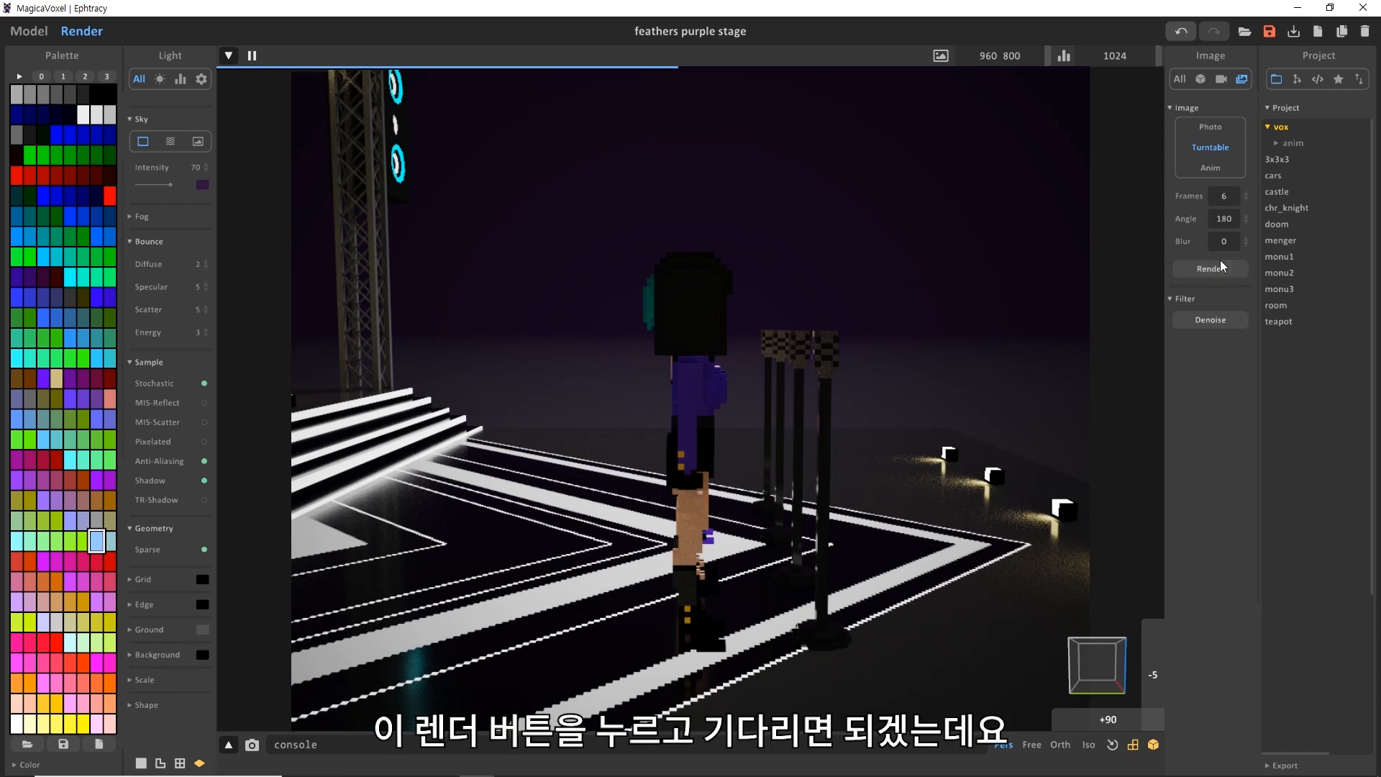
# Set the turntable's frame count to 30
pyautogui.click(1223, 195)
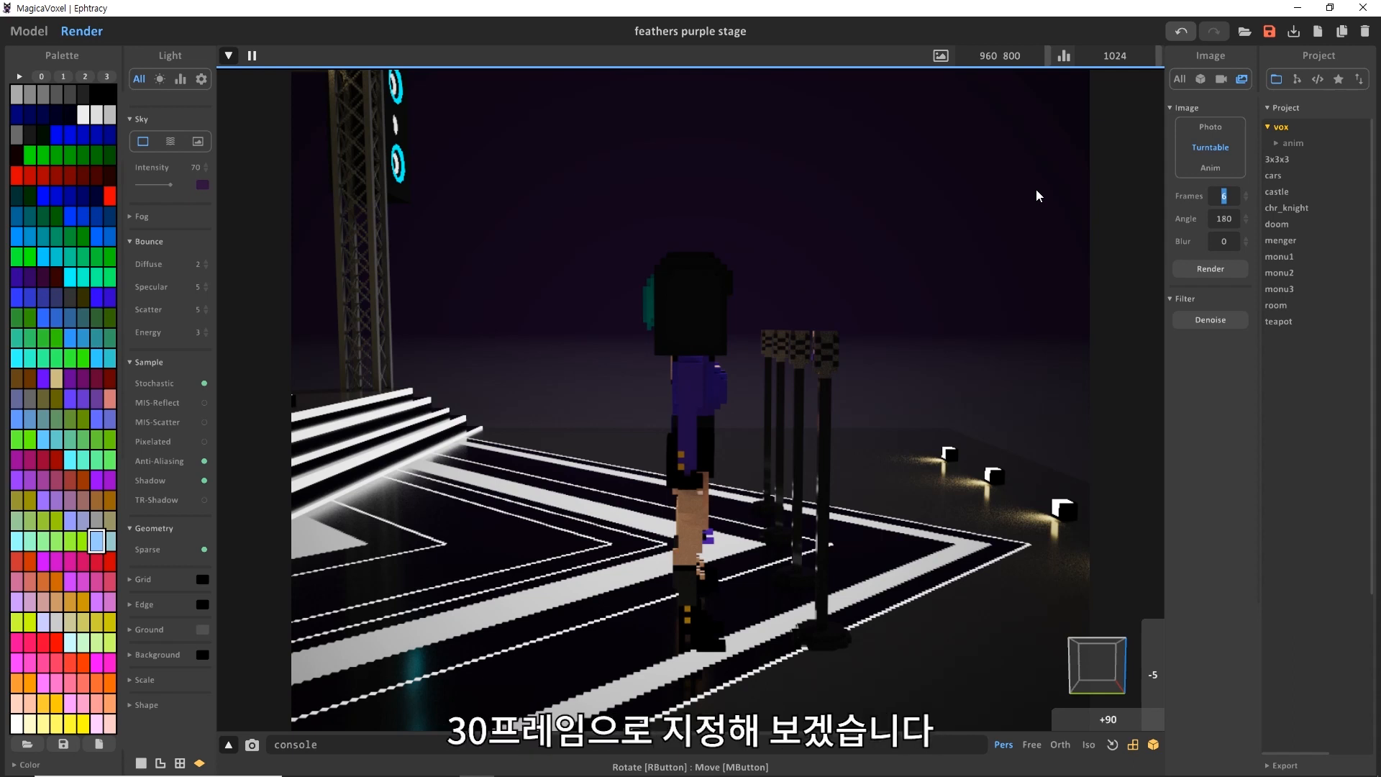
pyautogui.write('30')
# Try a turntable blur of 100 and examine its effect around the central character from the front and from above
pyautogui.moveTo(1122, 719); pyautogui.dragTo(983, 721)
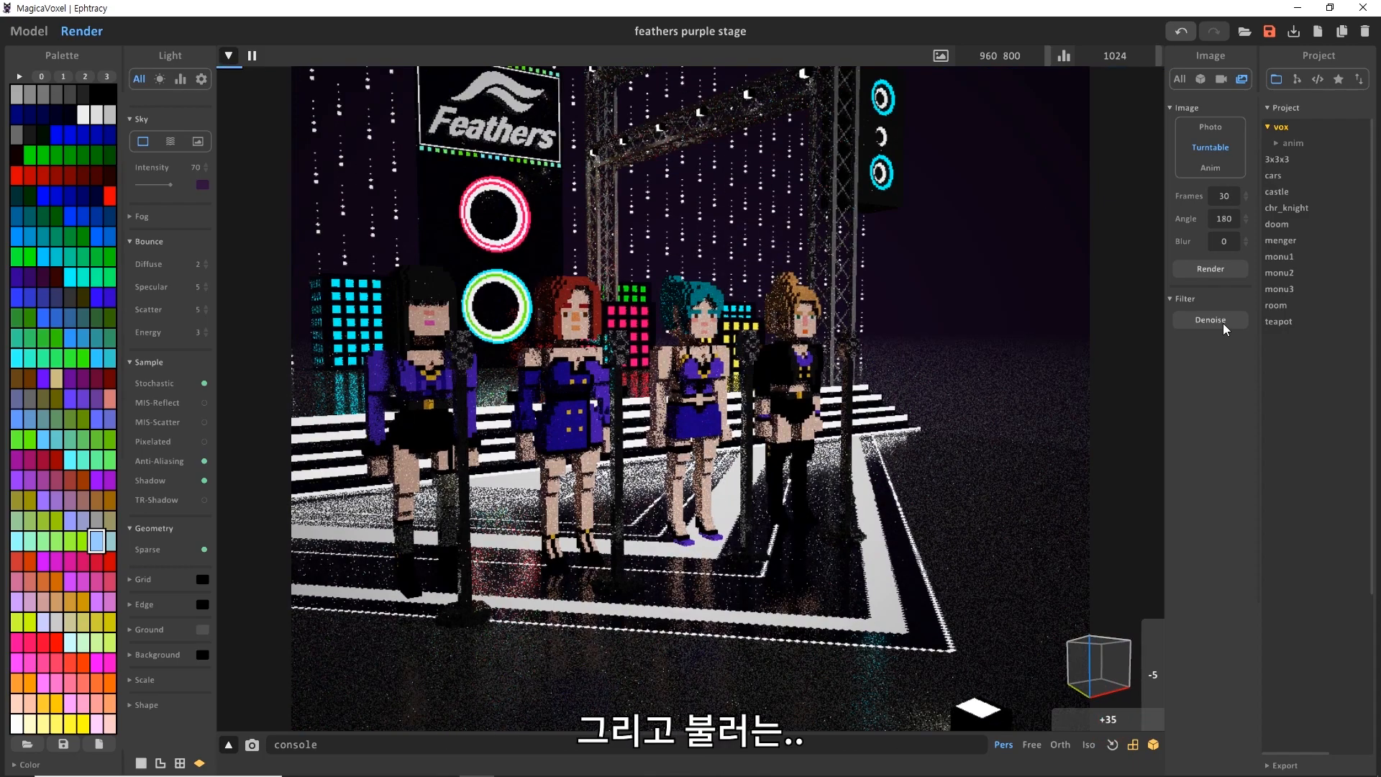
pyautogui.click(1235, 241)
pyautogui.moveTo(1246, 242); pyautogui.dragTo(1257, 49)
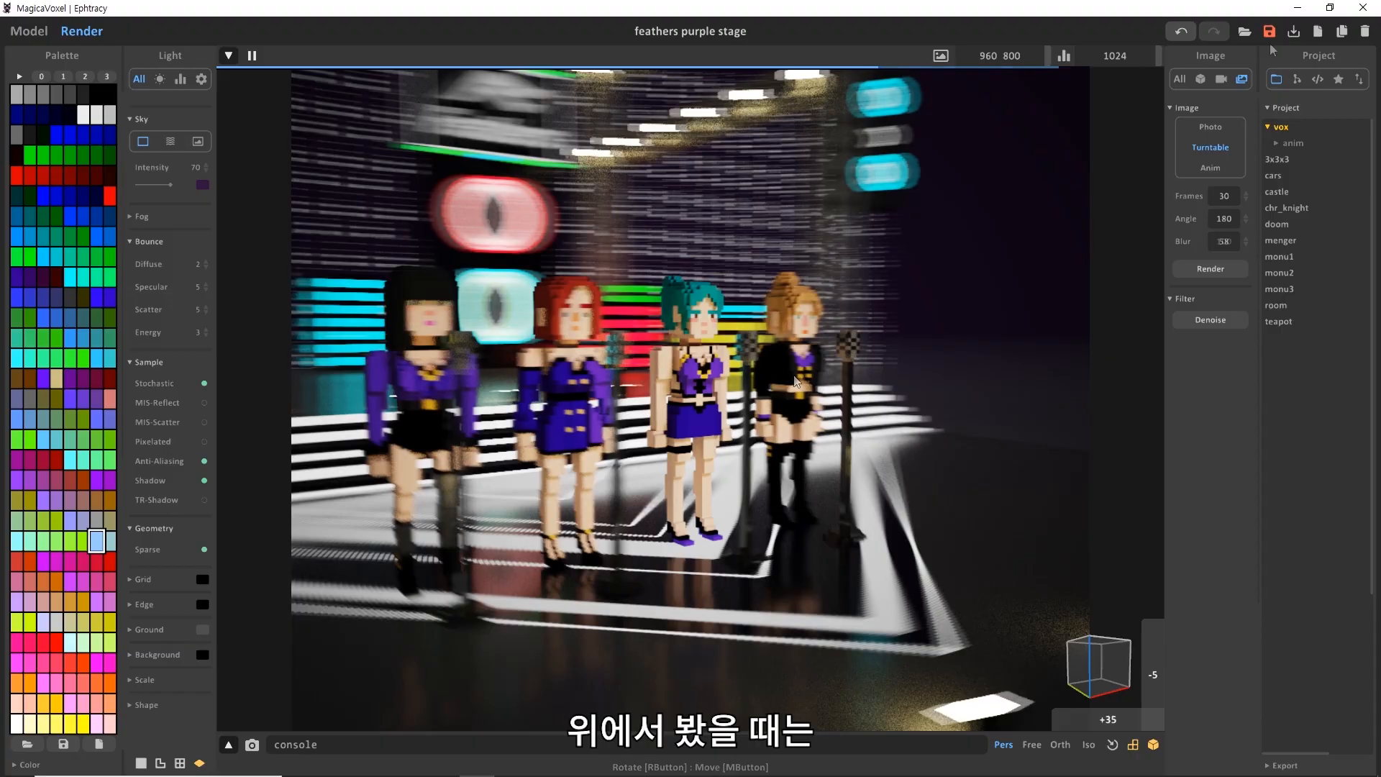
pyautogui.moveTo(903, 325); pyautogui.dragTo(849, 483, button='right')
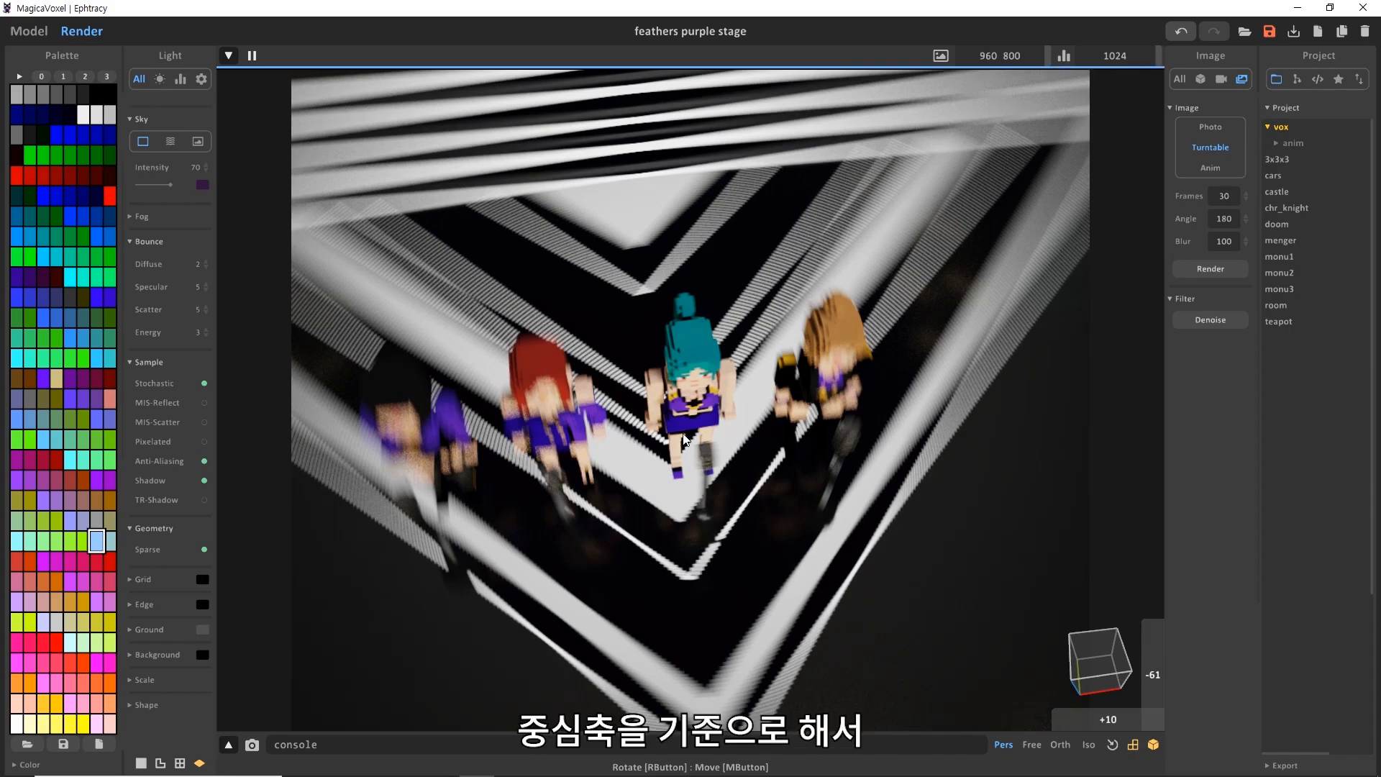
pyautogui.moveTo(774, 545); pyautogui.dragTo(742, 427, button='right')
# Set the turntable's blur to 5 and return the camera to its starting angle of +90 horizontally and -5 vertically
pyautogui.moveTo(1245, 242)
pyautogui.mouseDown()
pyautogui.moveTo(1245, 460)
pyautogui.moveTo(1249, 230)
pyautogui.mouseUp()
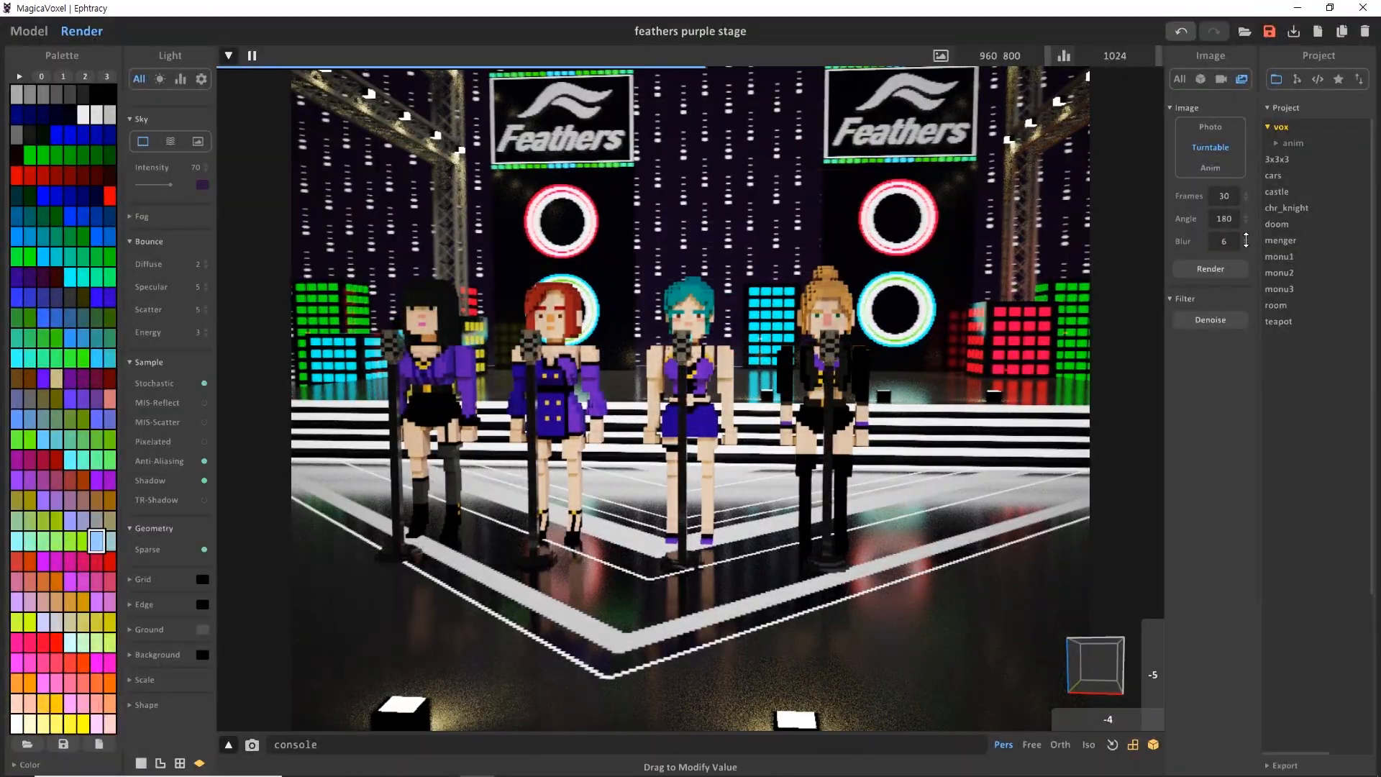
pyautogui.click(1155, 675)
pyautogui.moveTo(1157, 676); pyautogui.dragTo(1346, 691, button='right')
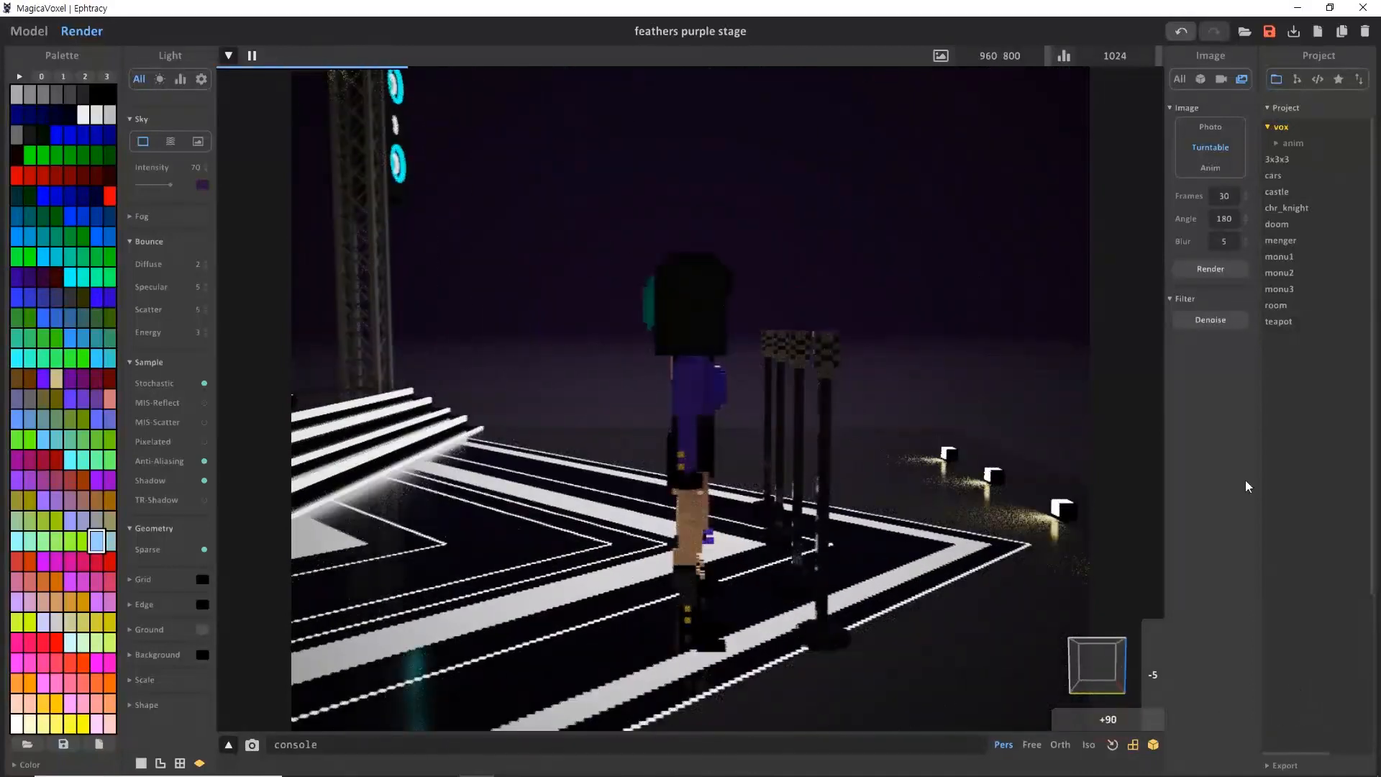
# Render the turntable and save its PNG frames in a new folder named 턴테이블 테스트 inside the export folder
pyautogui.click(1212, 269)
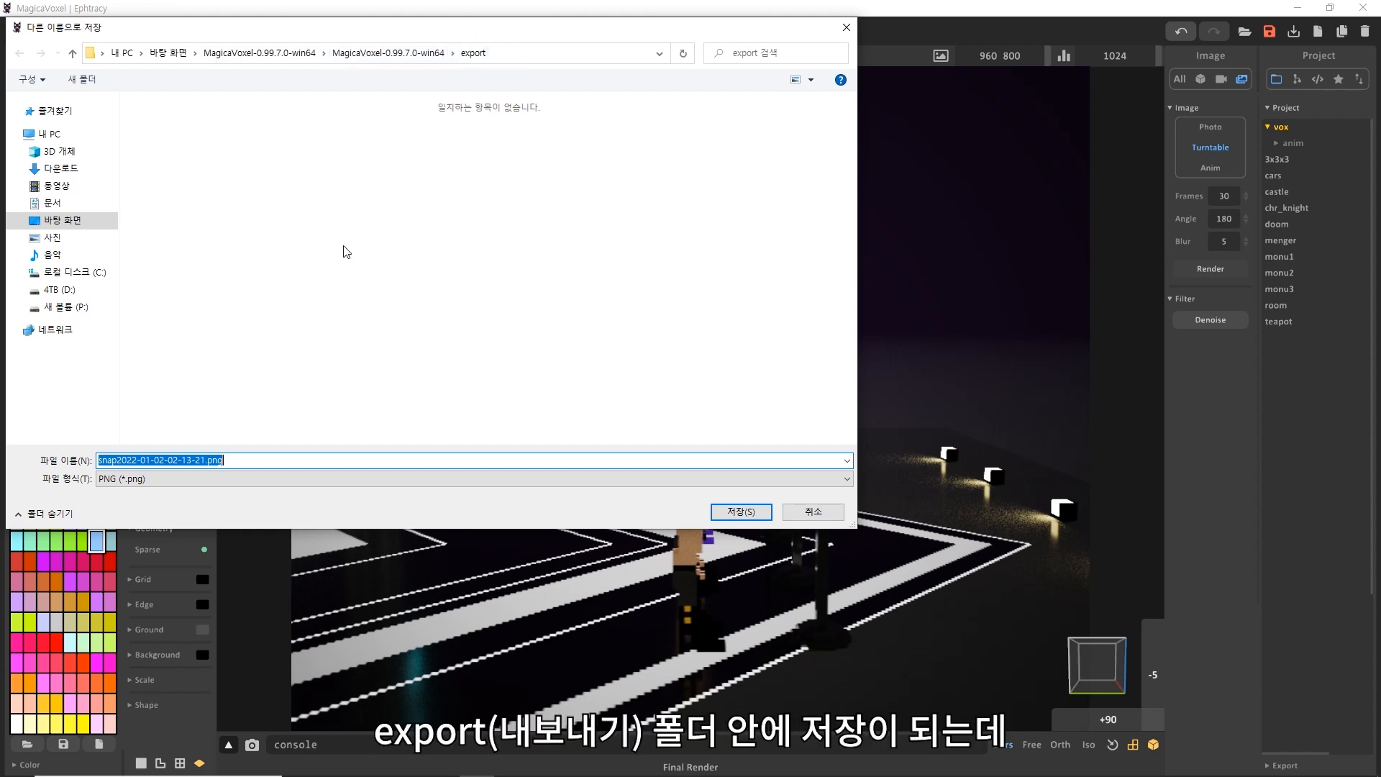
pyautogui.rightClick(345, 195)
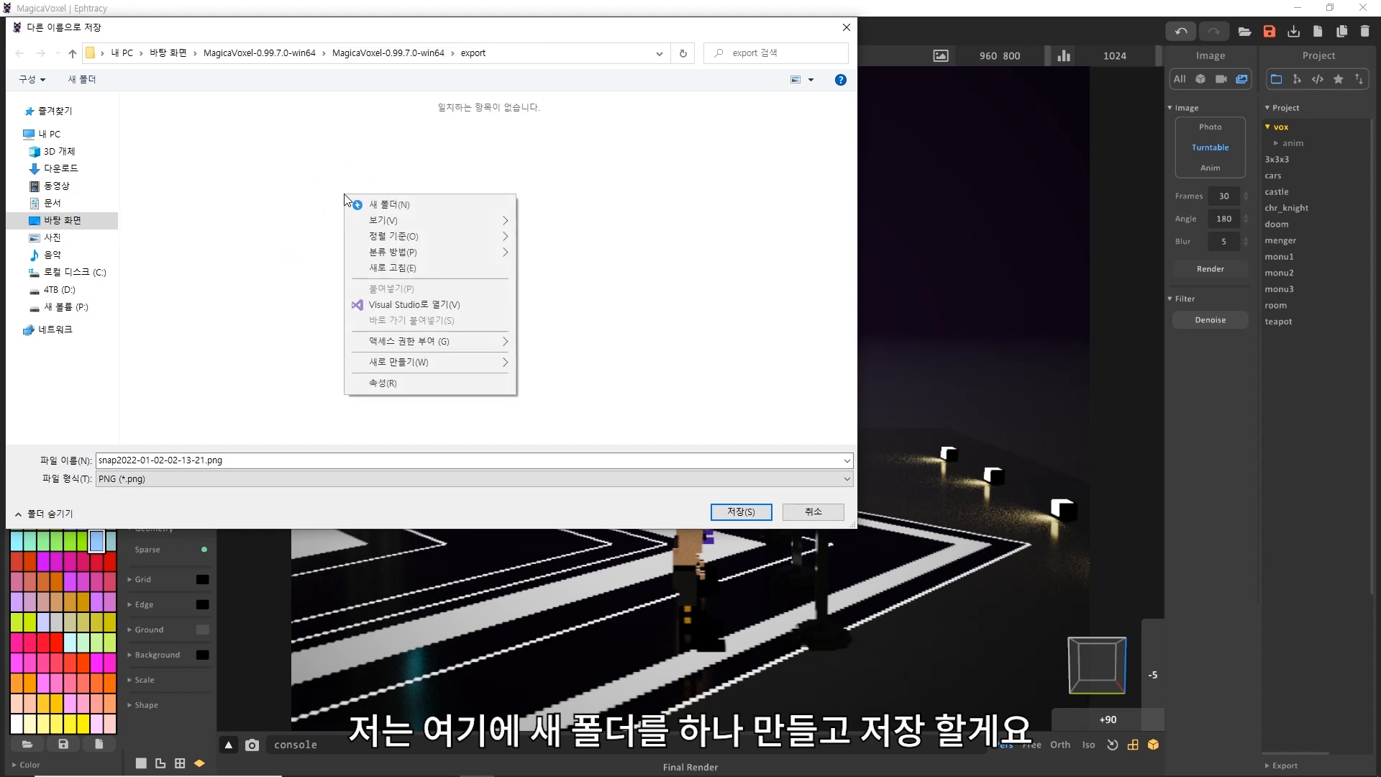
pyautogui.click(360, 206)
pyautogui.write('턴테이블 테스트')
pyautogui.press('Return')
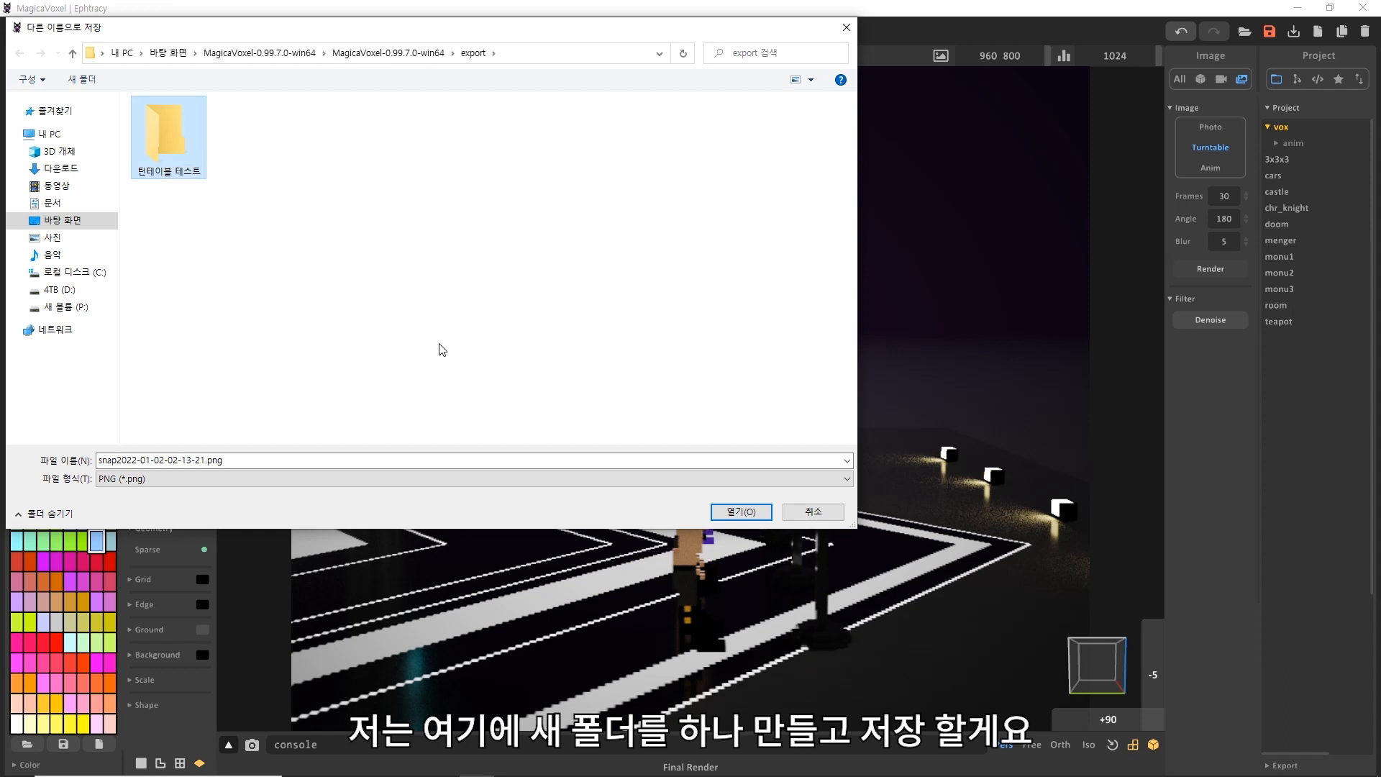
pyautogui.click(740, 512)
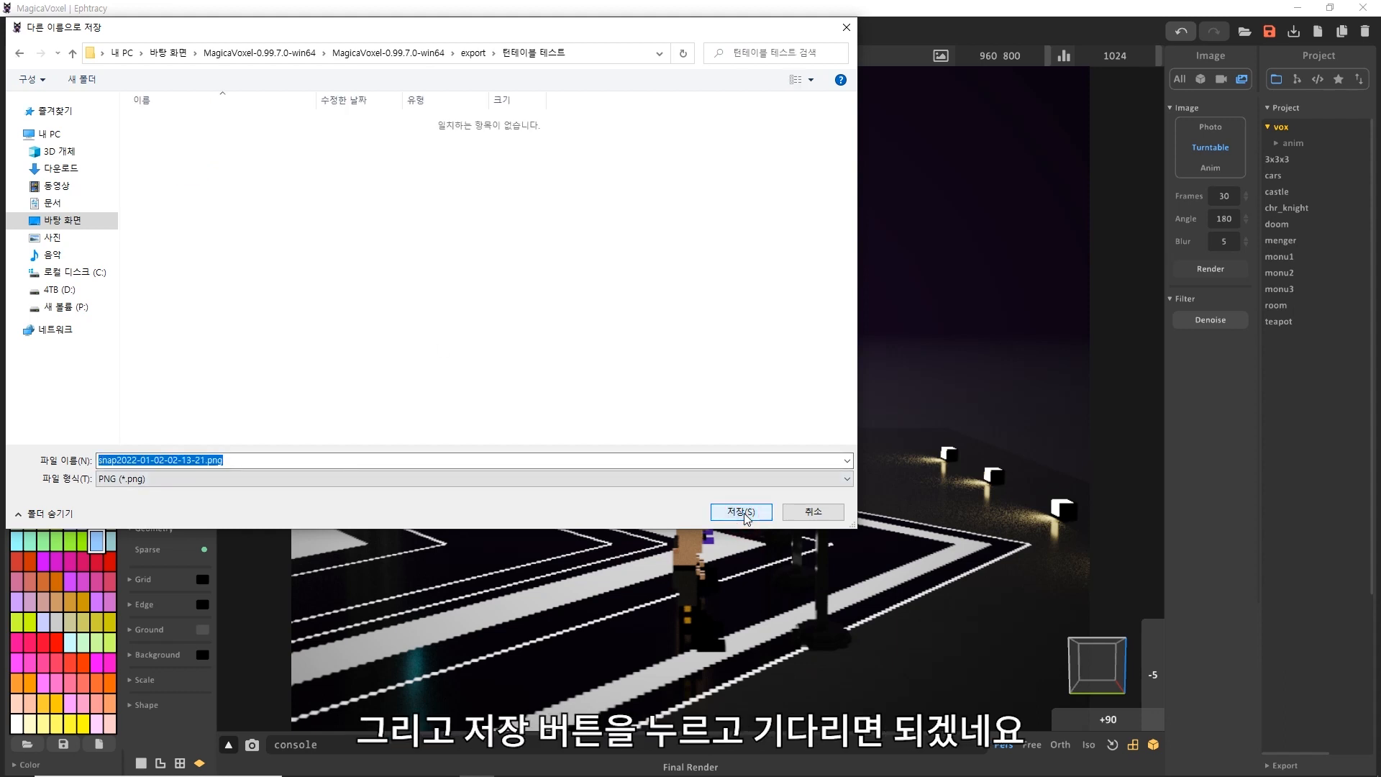
pyautogui.click(745, 515)
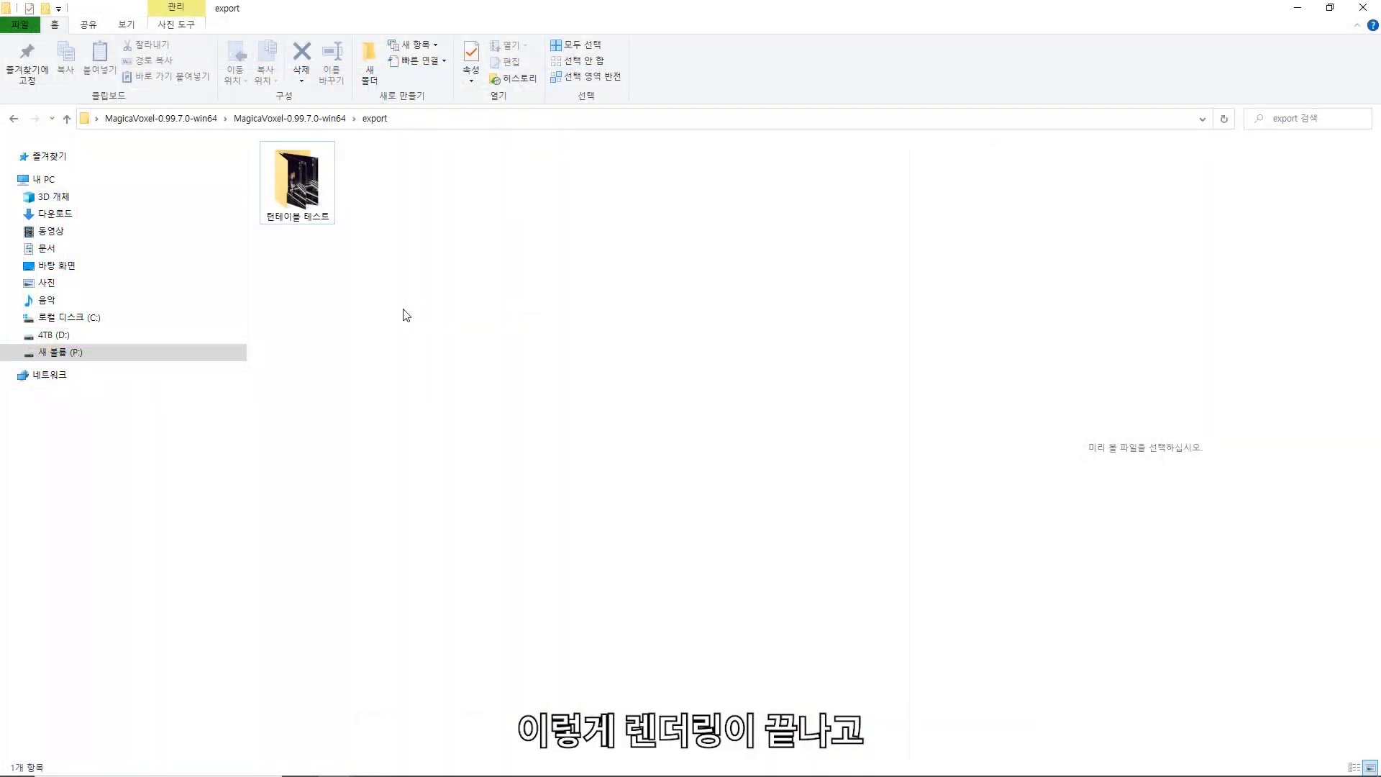
# Open the 턴테이블 테스트 folder in File Explorer and look over all the rendered snapshots
pyautogui.doubleClick(303, 175)
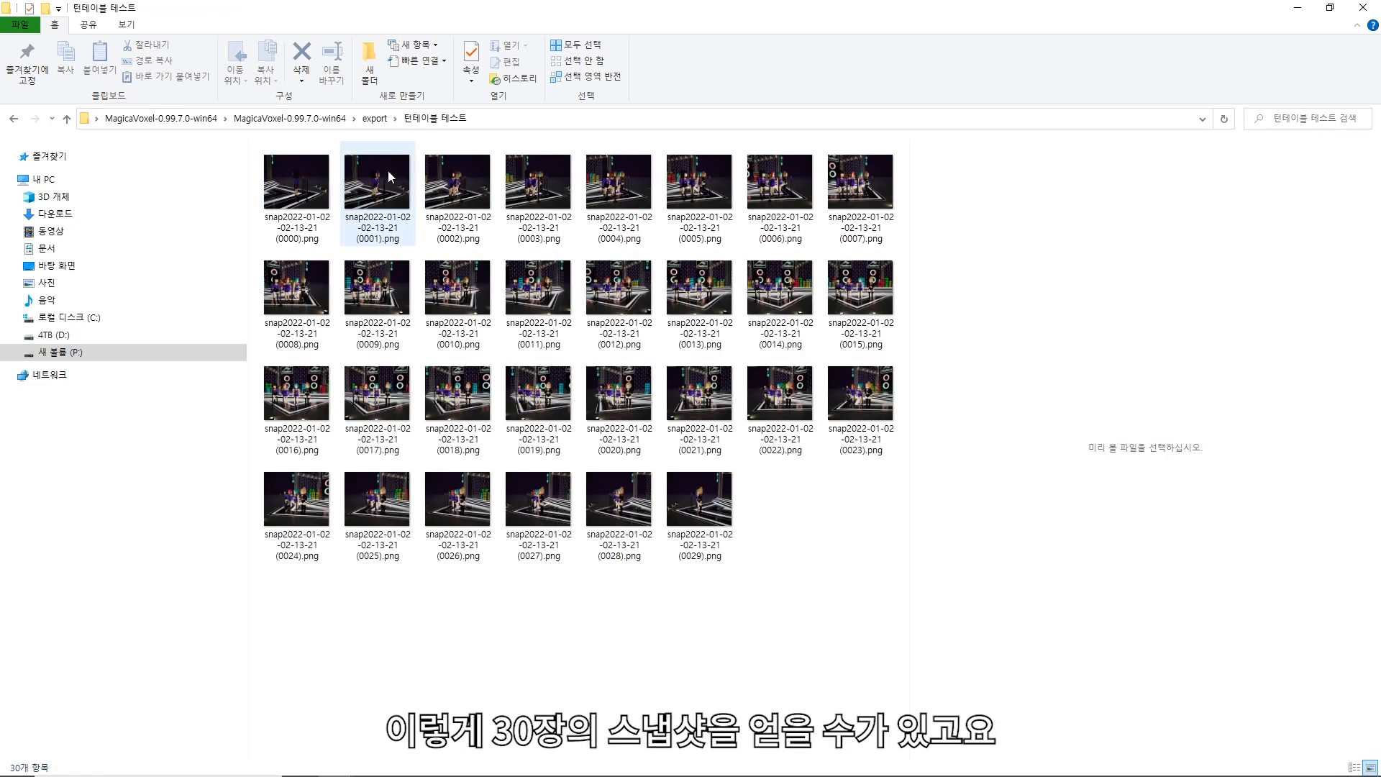
pyautogui.moveTo(879, 589); pyautogui.dragTo(269, 135)
pyautogui.click(656, 631)
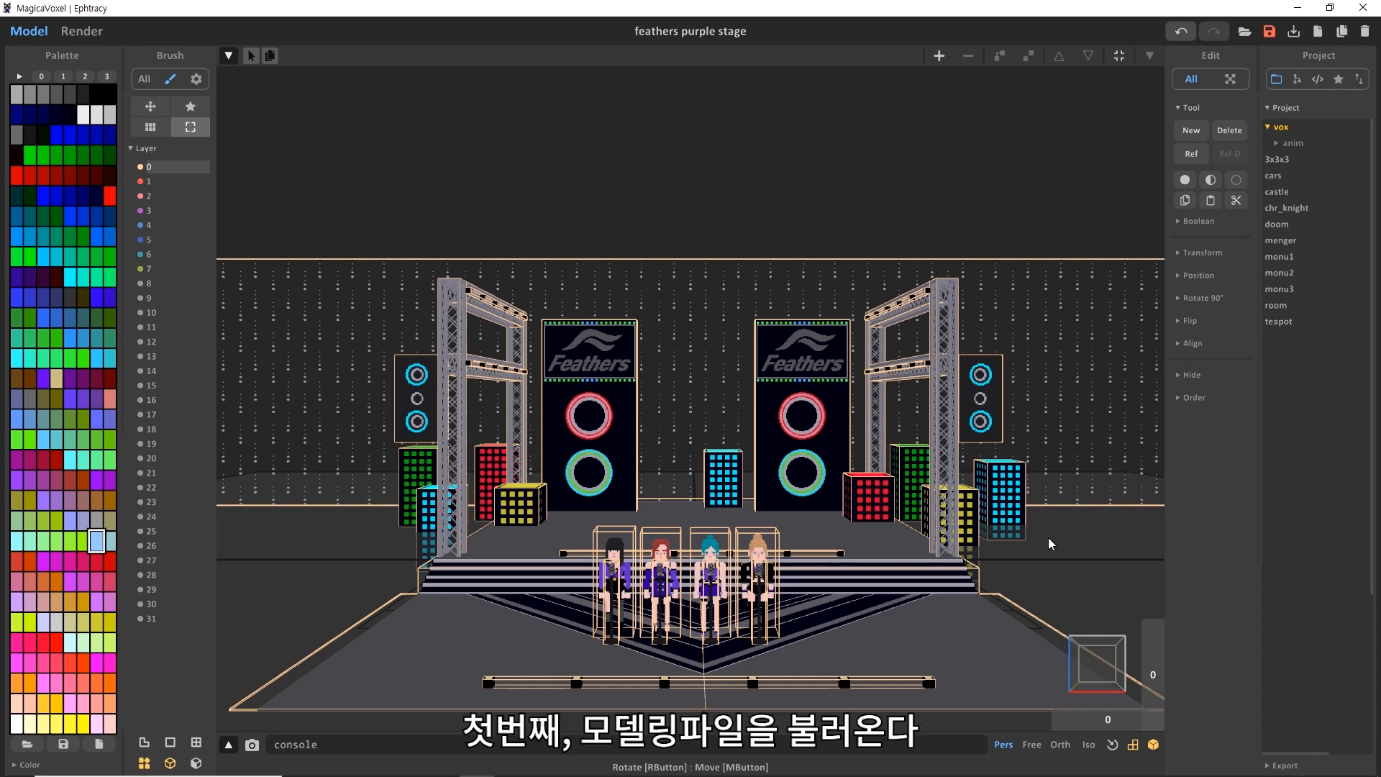
# Back in MagicaVoxel, recenter the camera on the teal-haired character in model mode and switch to render mode
pyautogui.click(710, 568)
pyautogui.click(1113, 748)
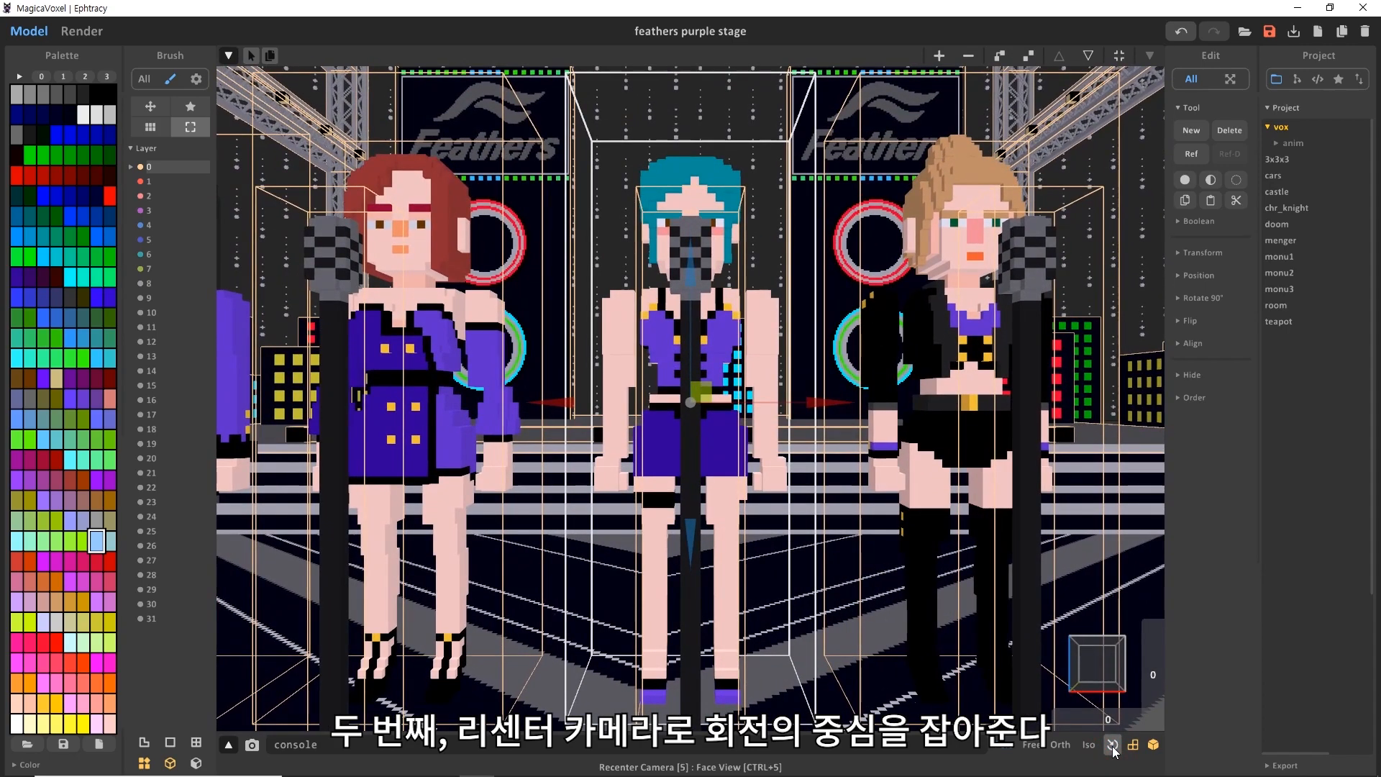
pyautogui.click(88, 31)
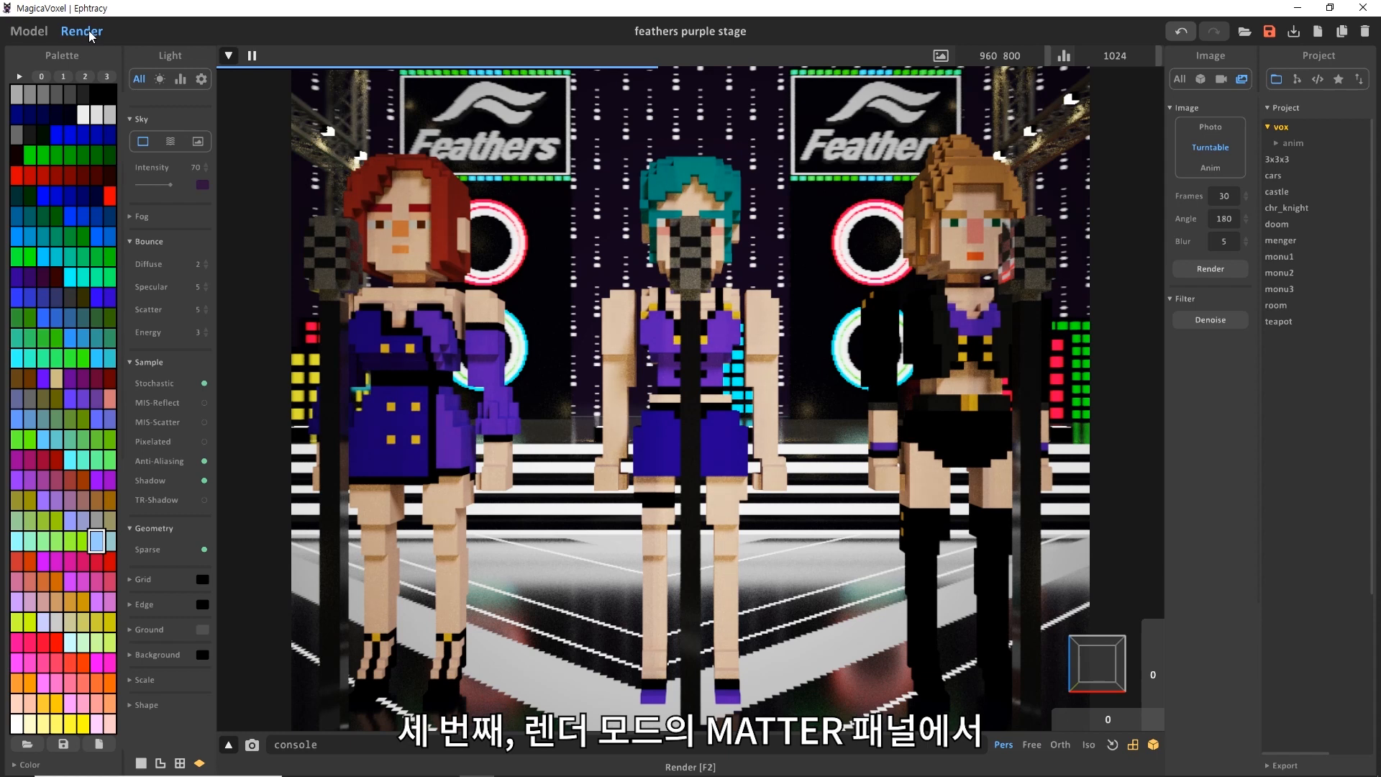